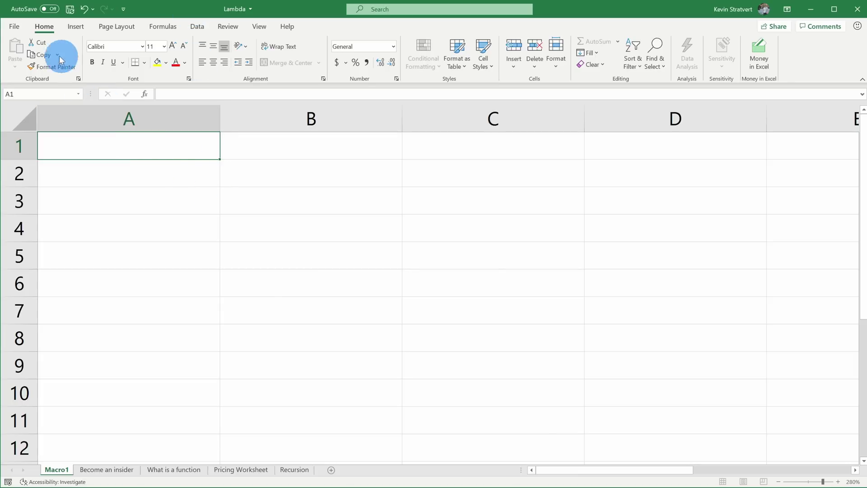
Open the Office Insider channel settings from the account information and choose Beta Channel.
click(15, 26)
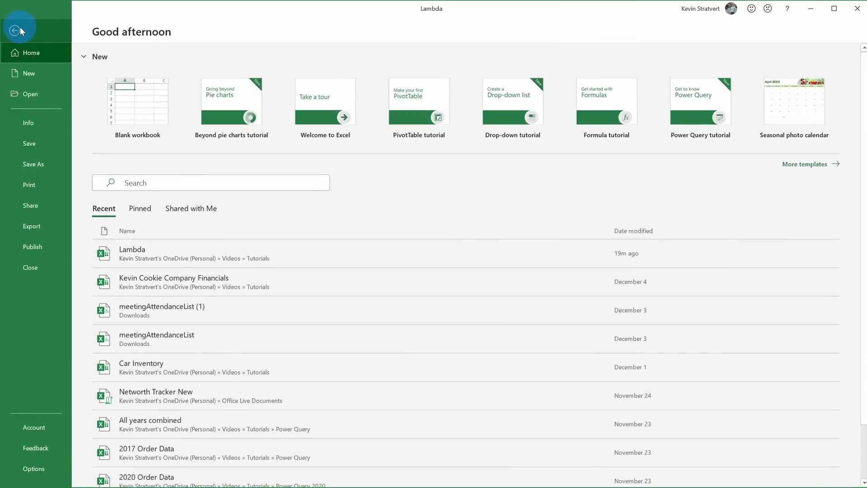
click(49, 426)
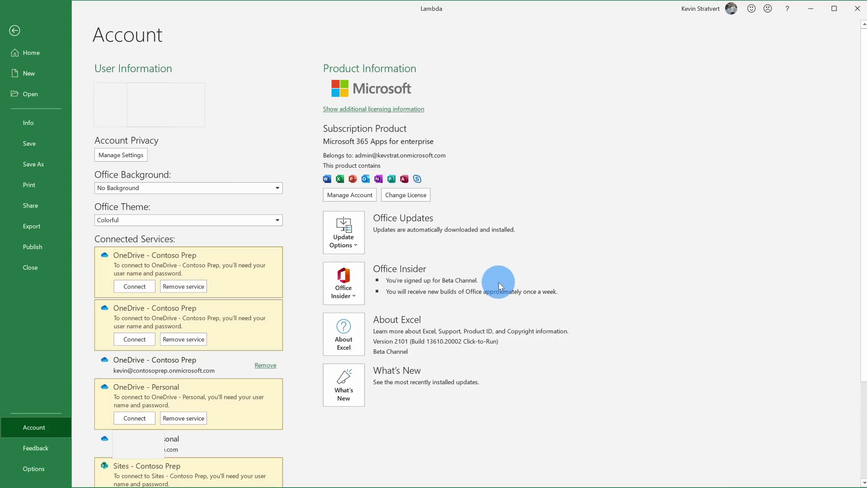
click(360, 290)
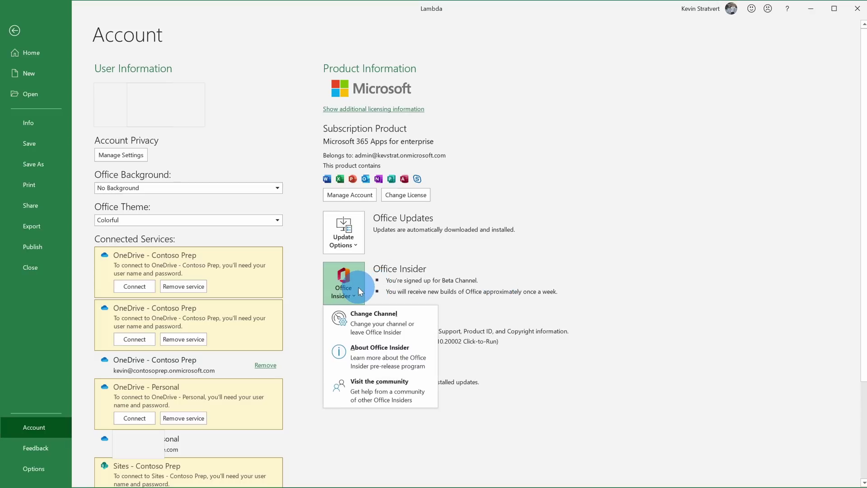
click(394, 318)
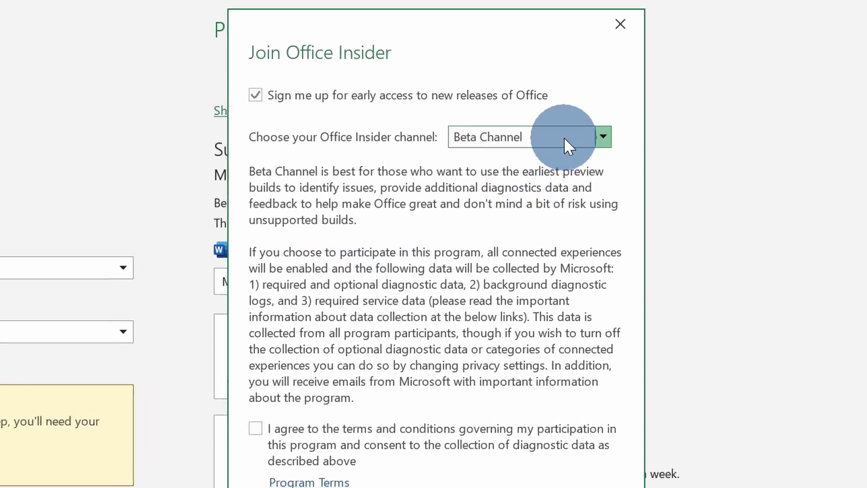
click(512, 127)
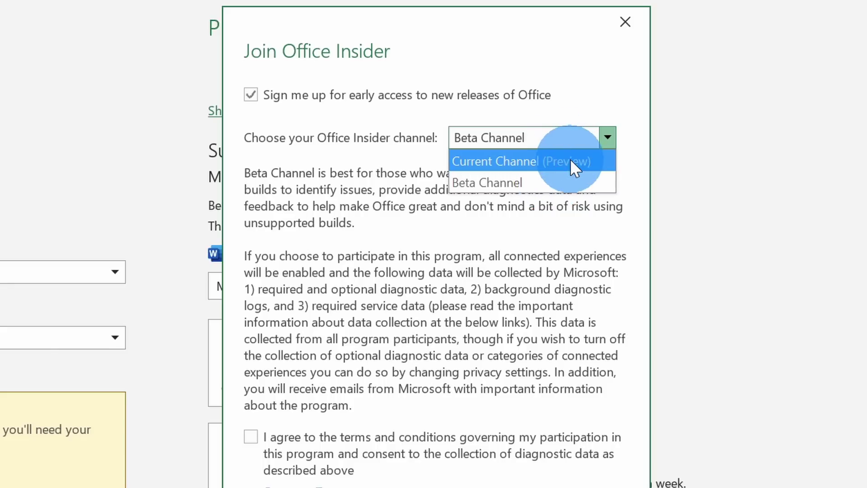
click(588, 182)
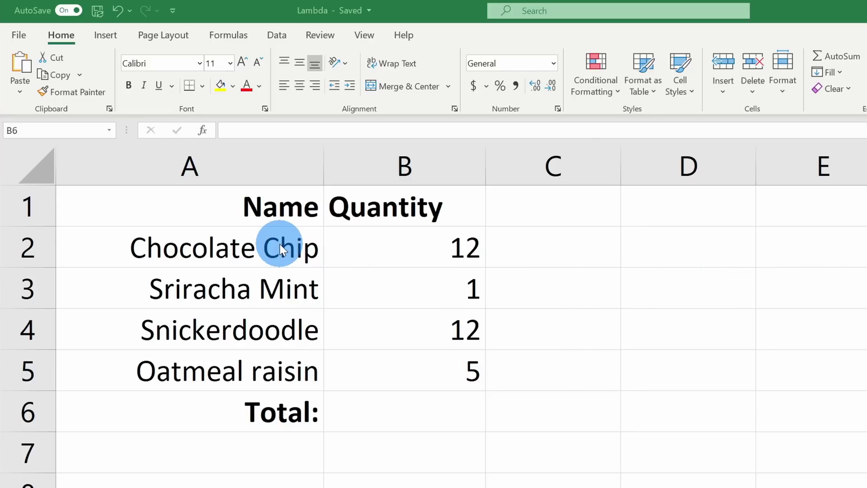
Total the four cookie quantities in cell B6 by adding the cells individually with =B2+B3+B4+B5.
drag(263, 248, 291, 365)
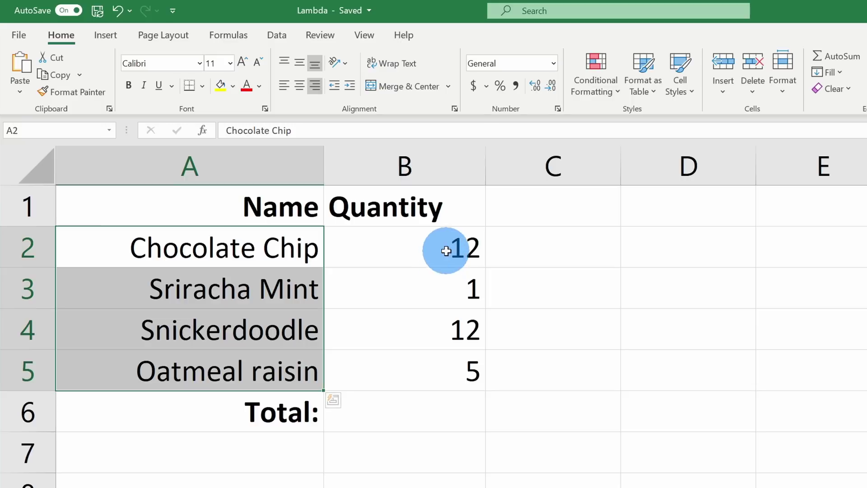
drag(446, 250, 448, 391)
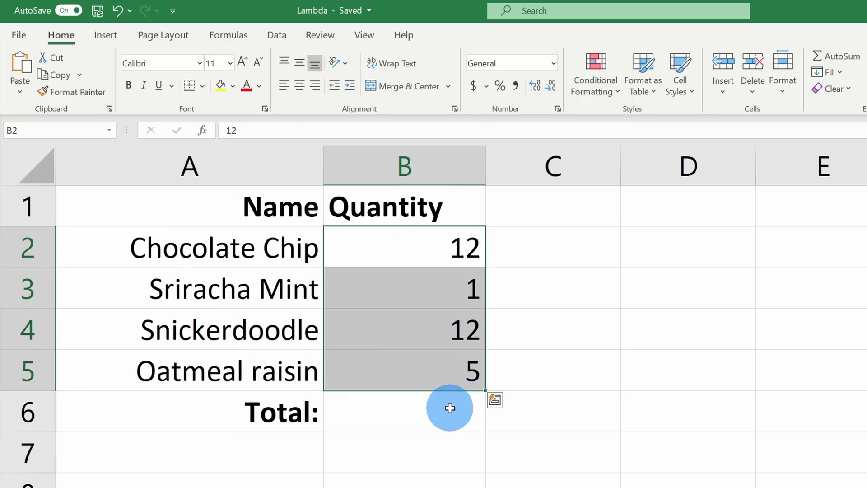
click(450, 407)
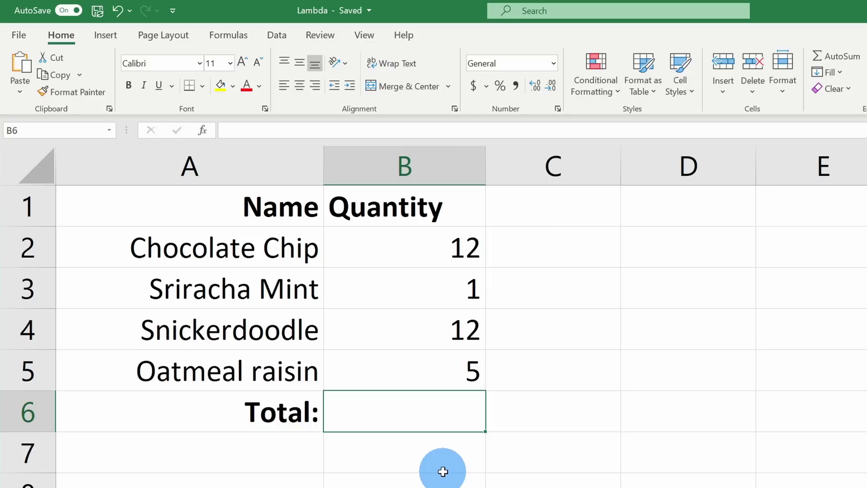
text(=)
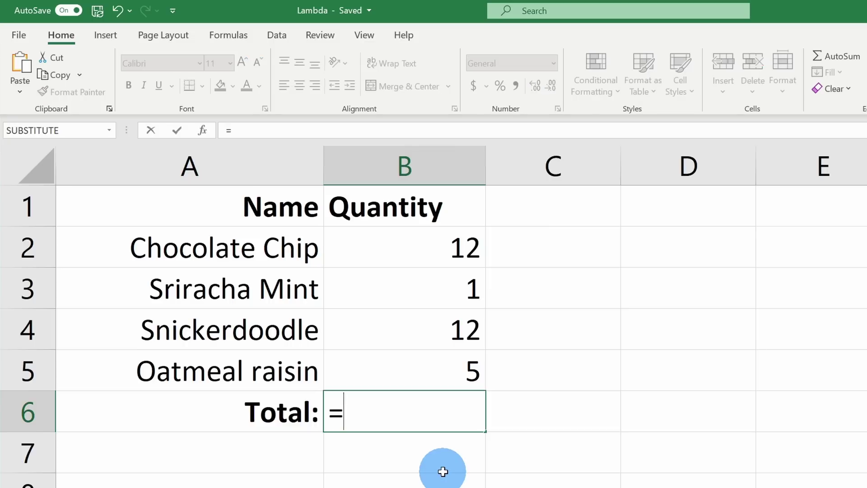
click(415, 248)
text(+)
click(422, 282)
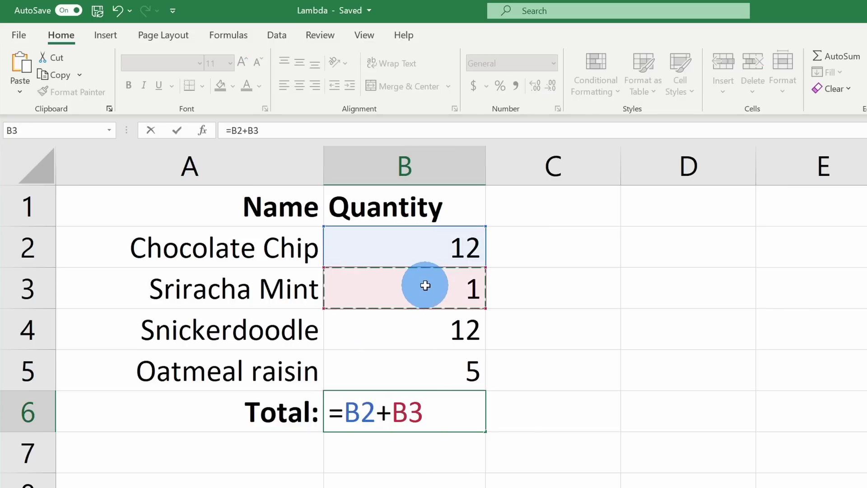
text(+)
click(425, 324)
text(+)
click(424, 364)
key(Return)
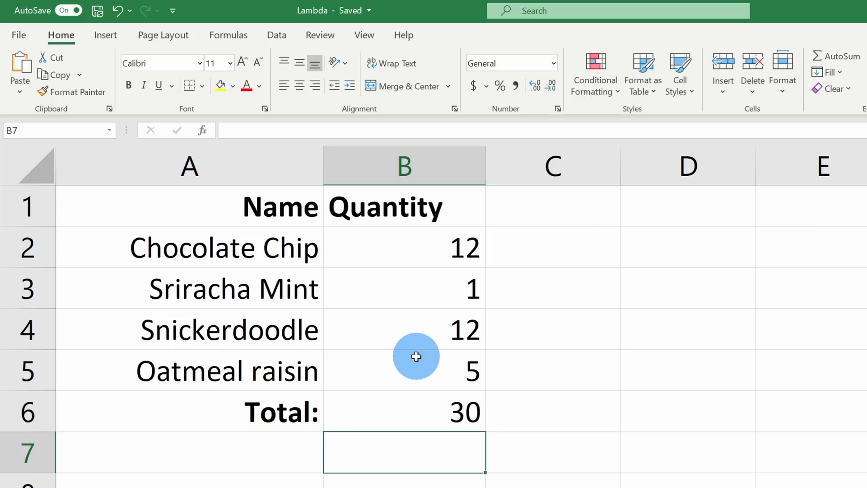
Clear the total cell B6 and enter =sum(B2:B5) to add up the cookie quantities.
click(451, 408)
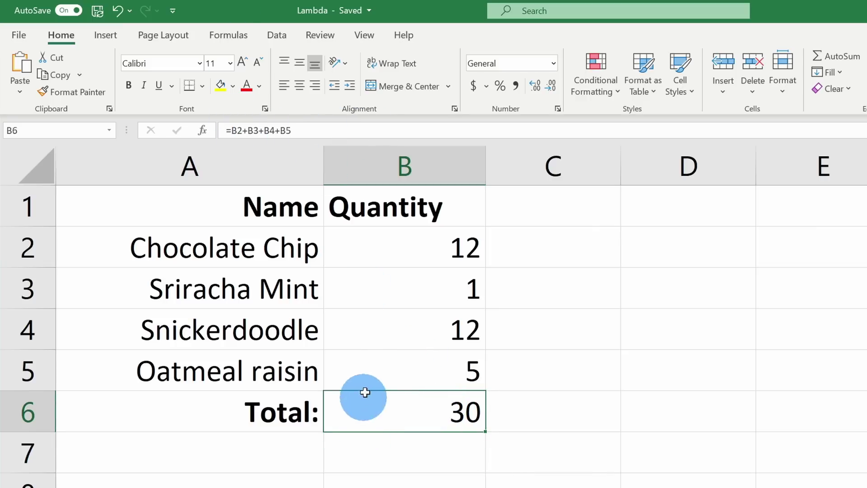
key(Delete)
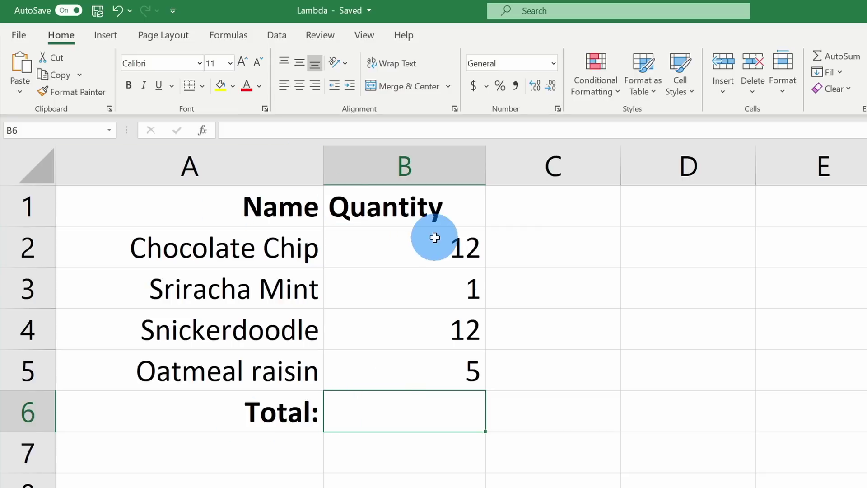
text(=sum)
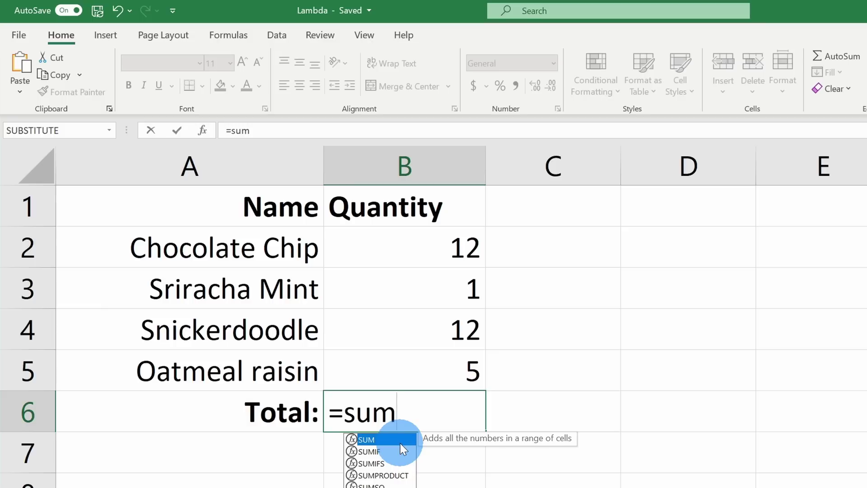
text(()
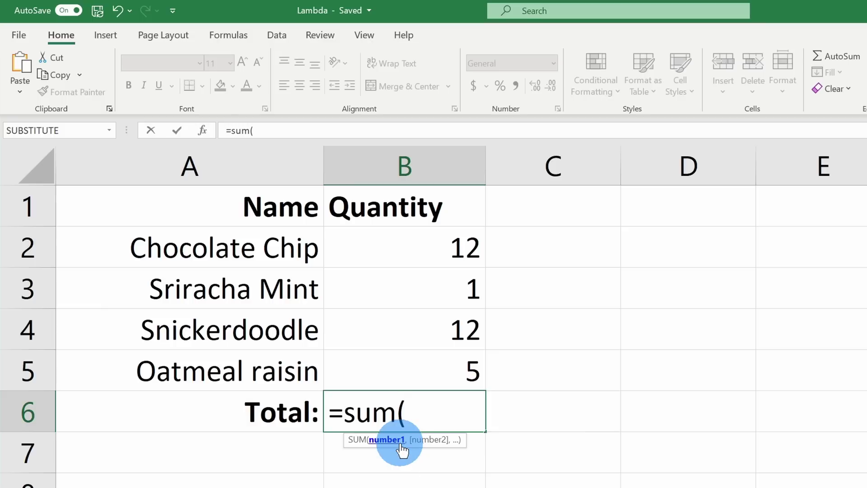
drag(429, 242, 433, 367)
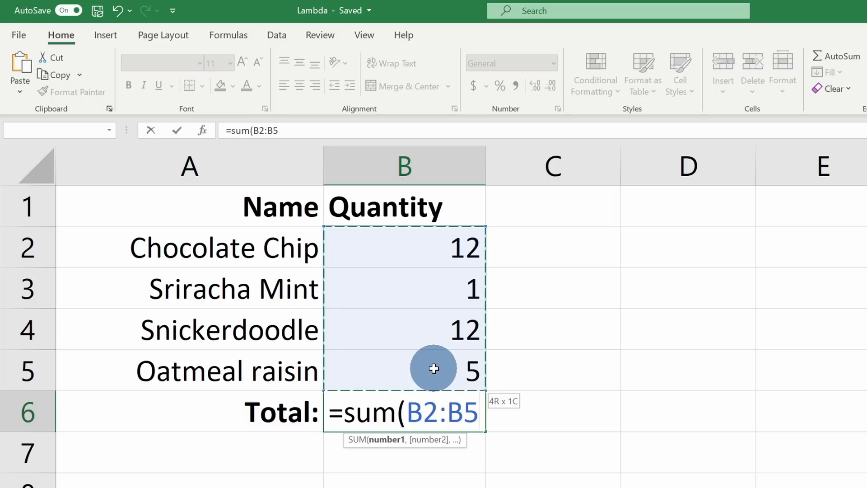
text())
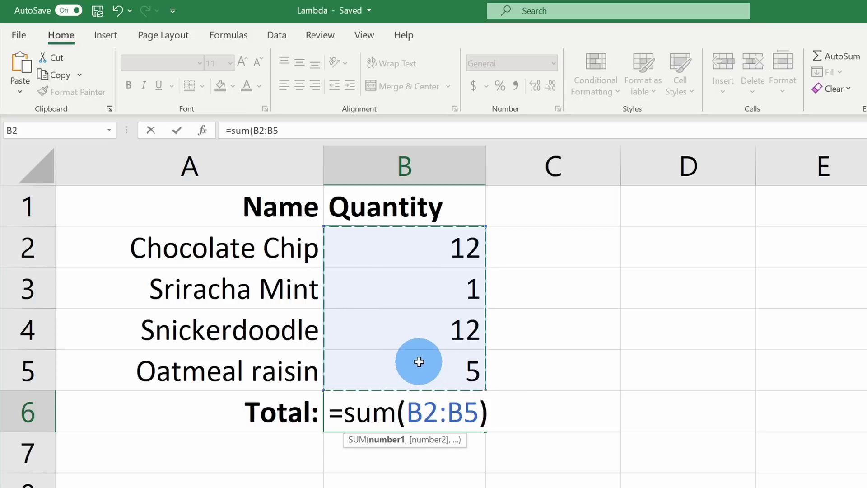
key(Return)
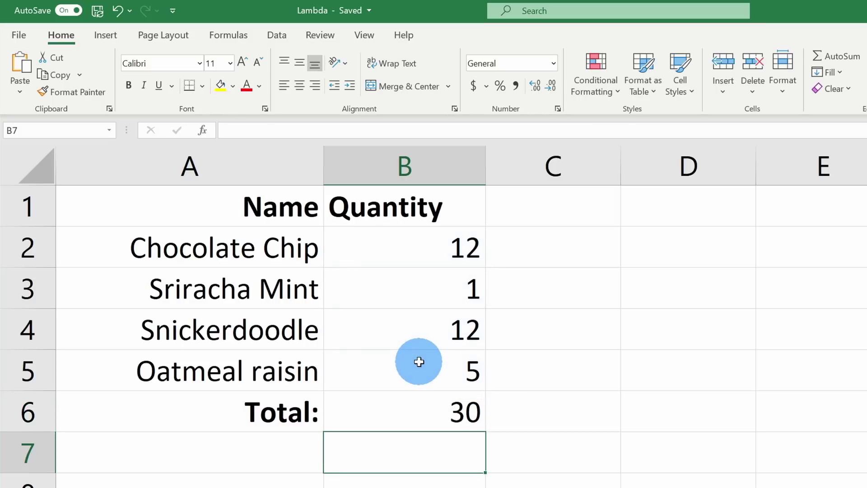
click(452, 400)
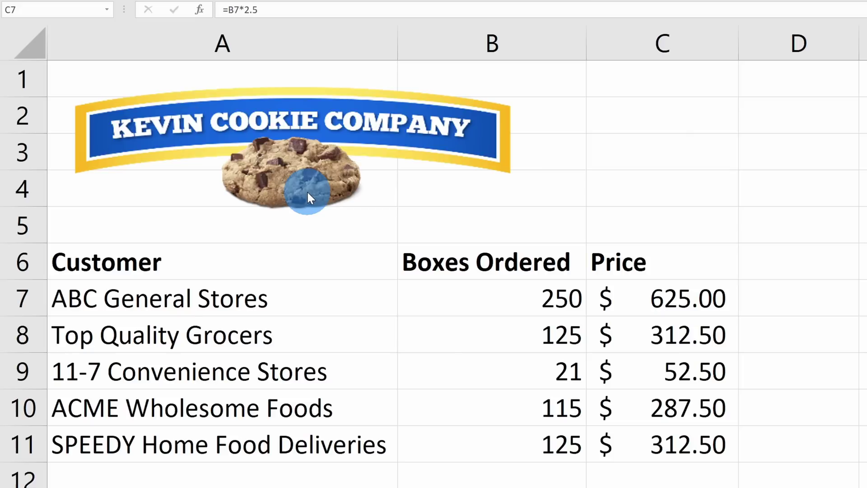
Examine the Customer and Boxes Ordered columns and the price formula for ABC General Stores.
click(244, 269)
drag(244, 269, 259, 430)
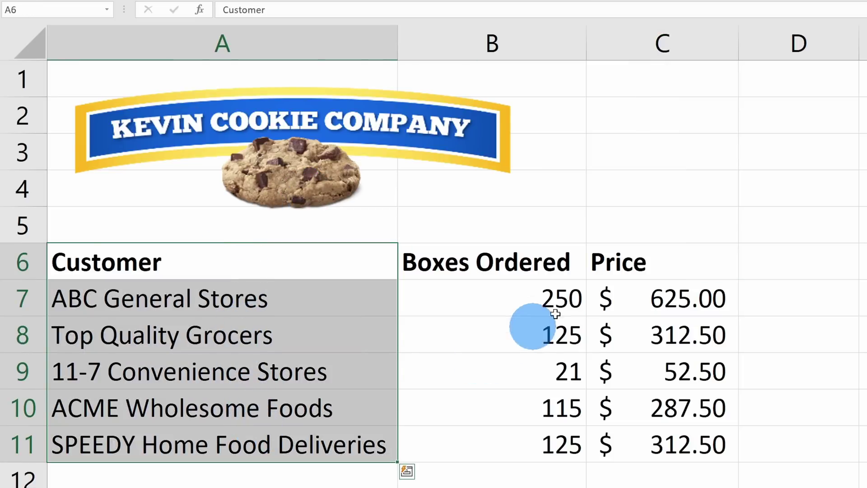
drag(519, 256, 542, 460)
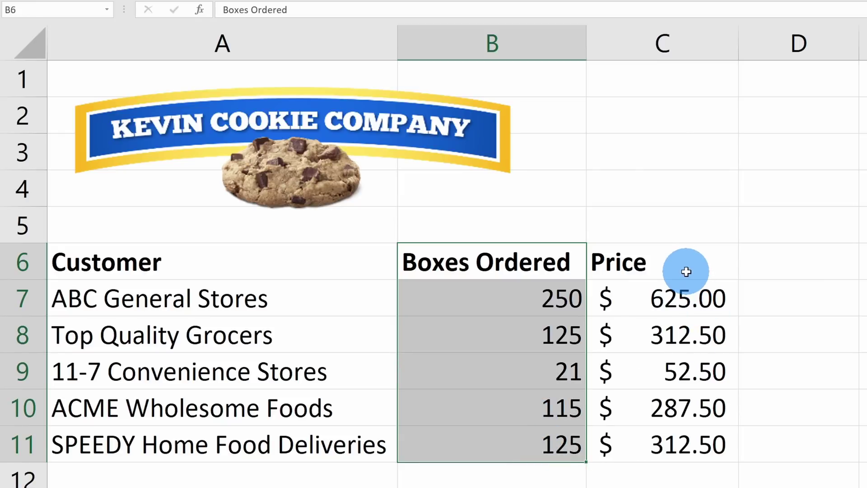
click(687, 297)
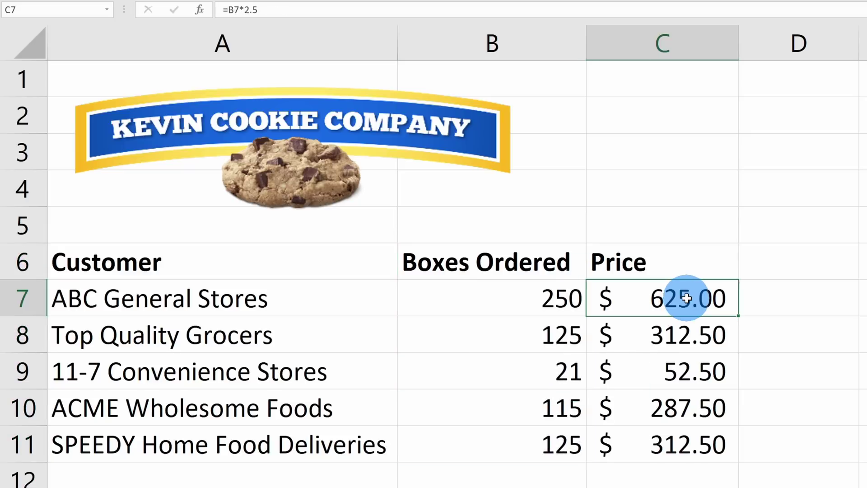
click(535, 296)
click(641, 297)
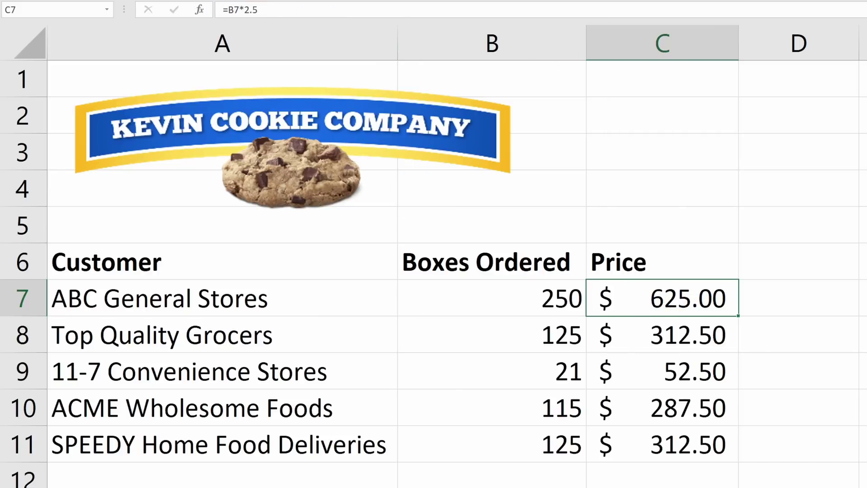
Enter =lambda(BoxesOrdered,BoxesOrdered*2.5) in cell D7, beside the ABC General Stores price.
click(799, 300)
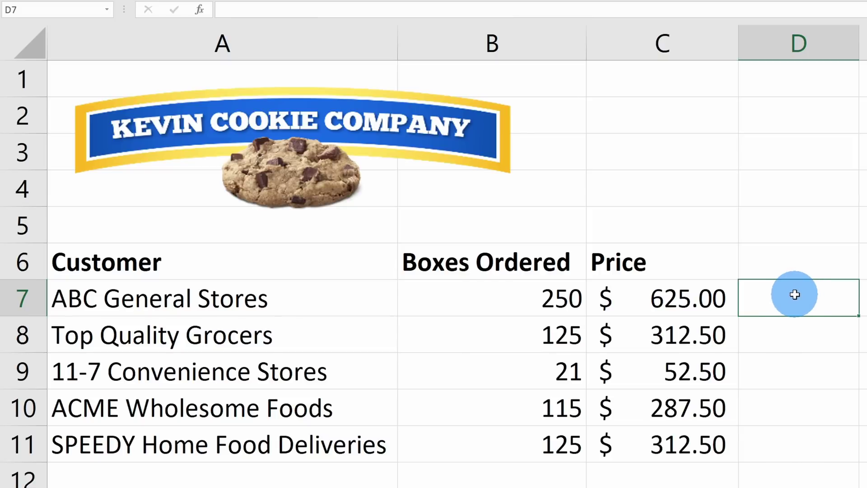
text(=)
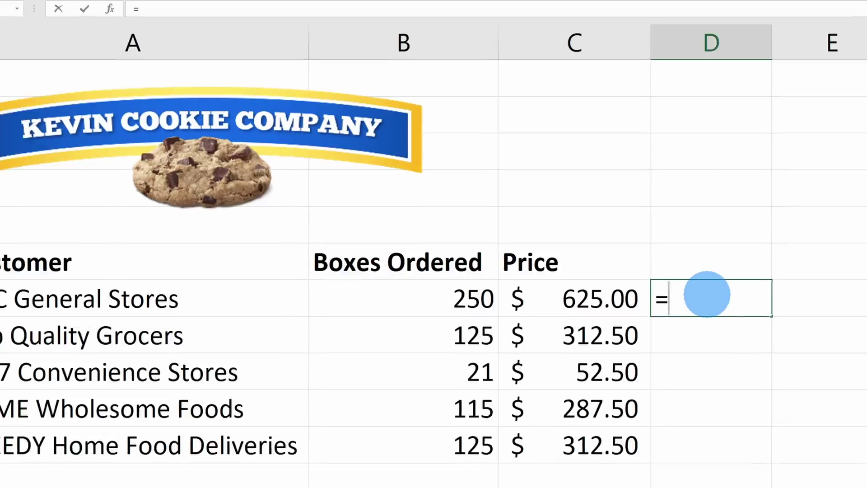
text(lambda)
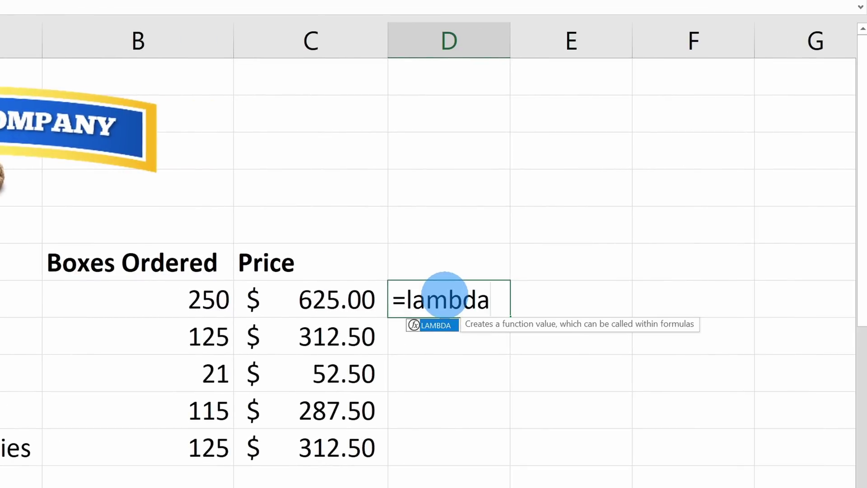
text(()
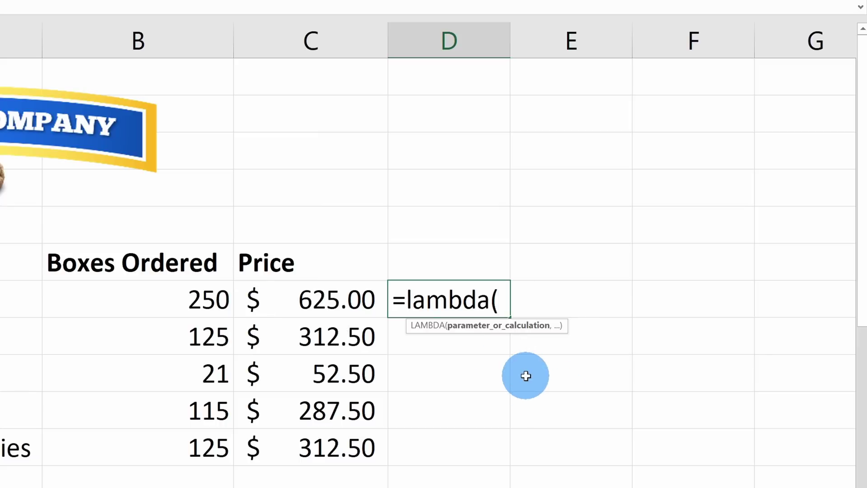
text(BoxesOrdere)
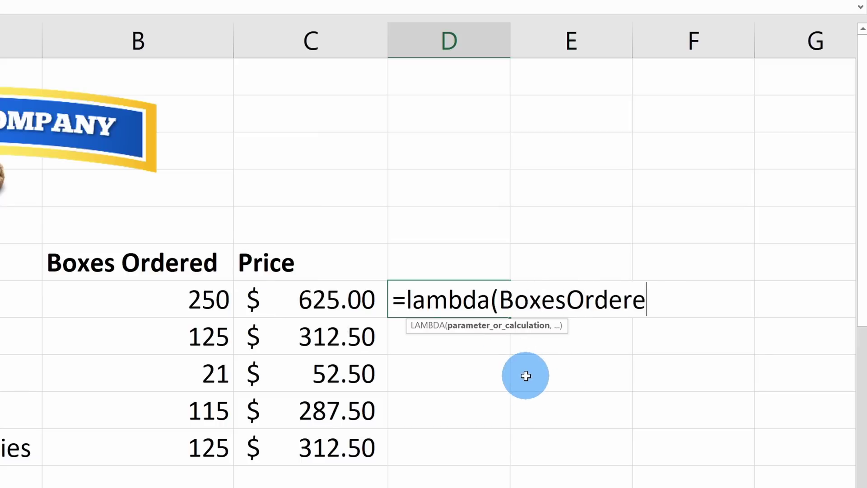
text(d,)
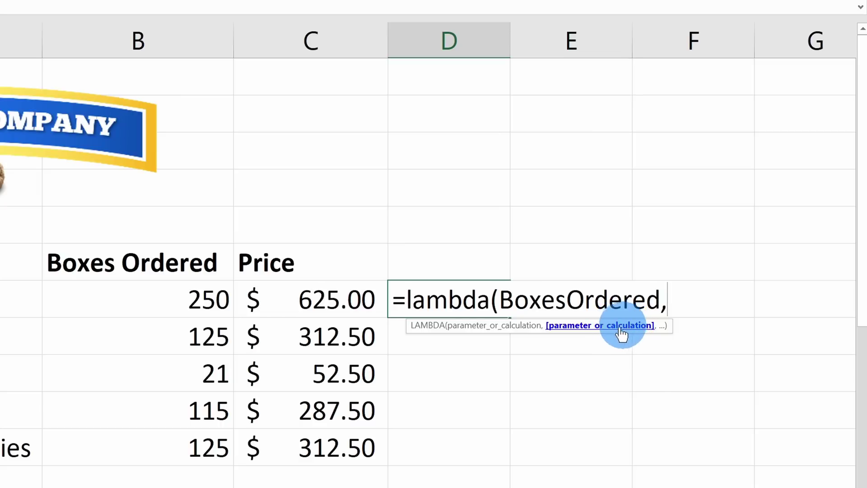
text(BoxesOr)
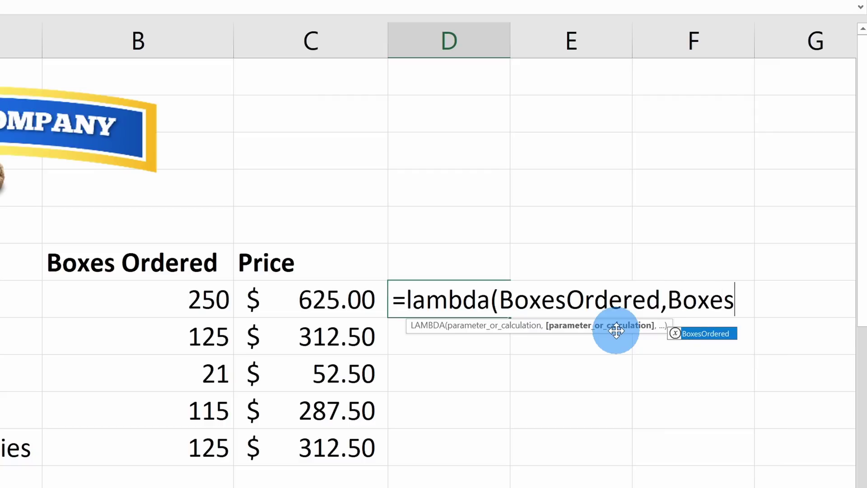
double_click(708, 334)
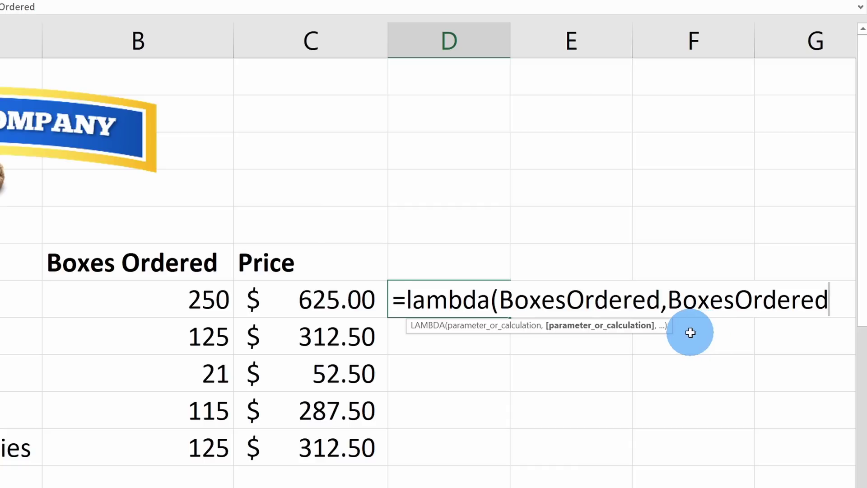
text(*2.5)
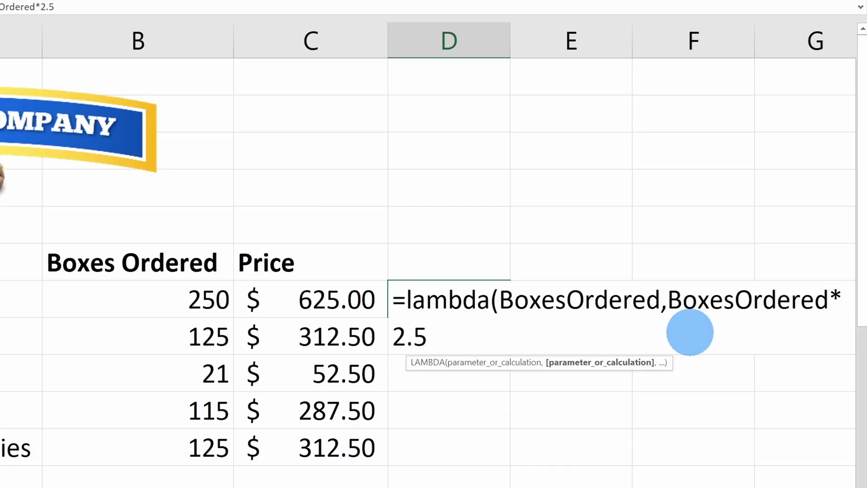
text())
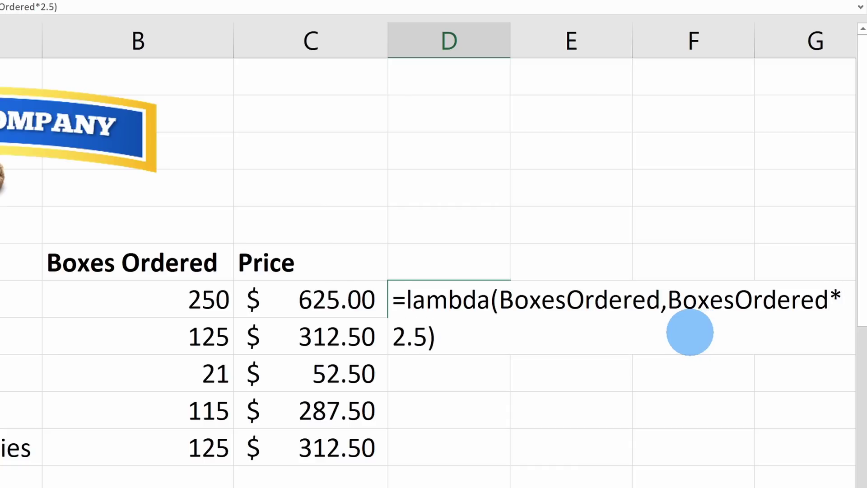
key(Return)
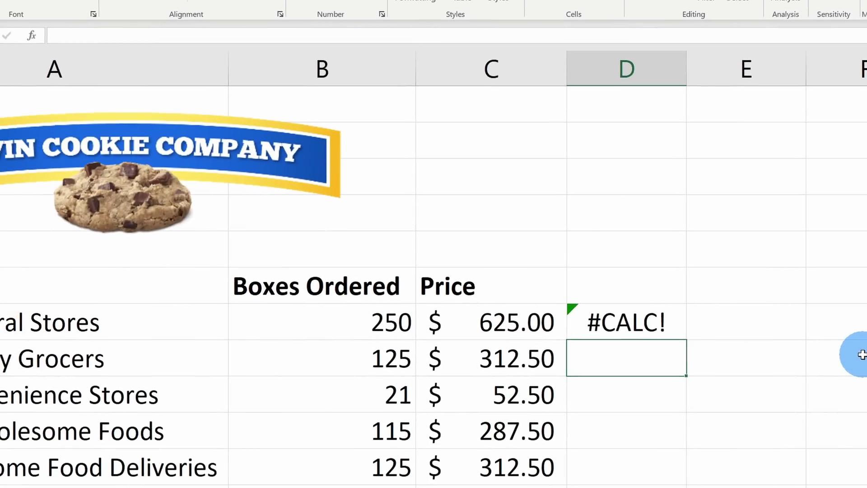
Test the LAMBDA in cell D7 by appending the argument (250), and compare it with the price formula in C7.
click(631, 314)
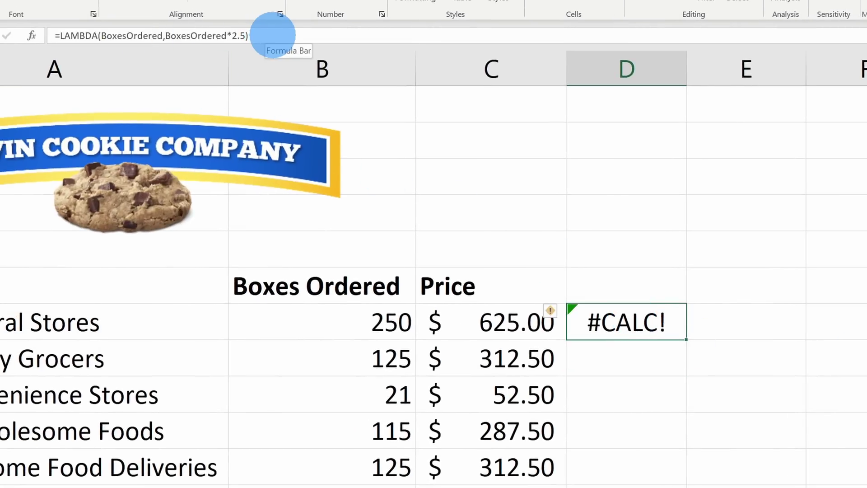
click(272, 36)
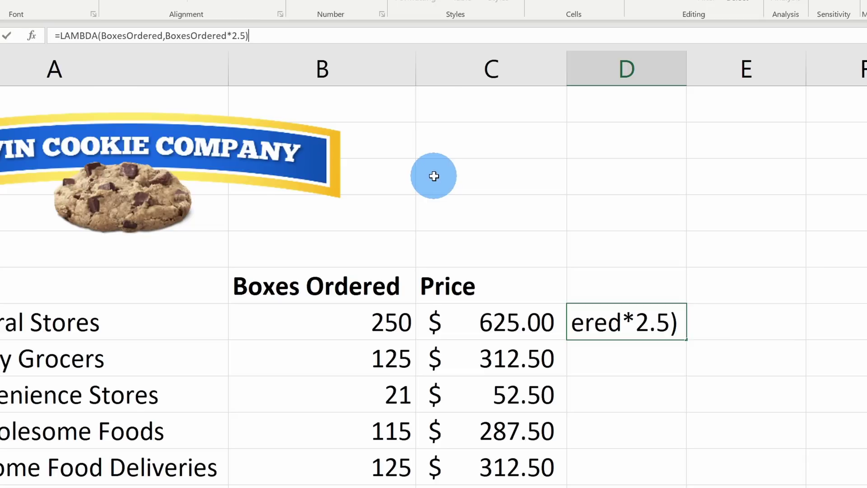
text(()
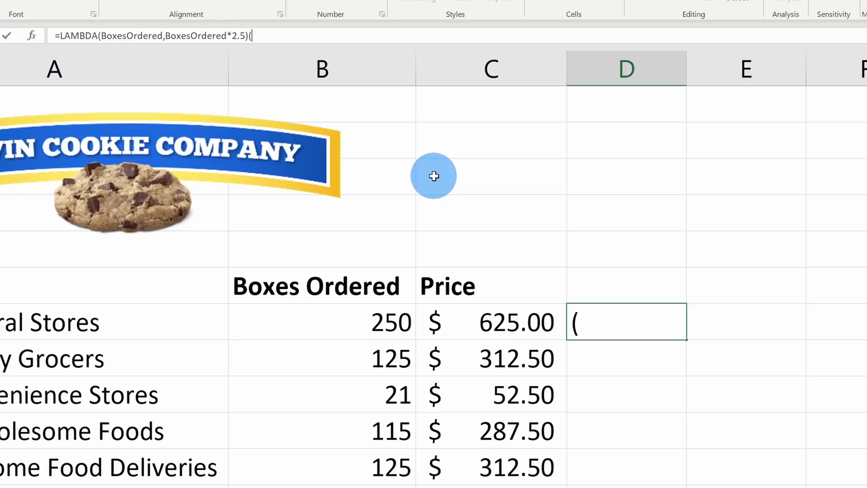
text(250)
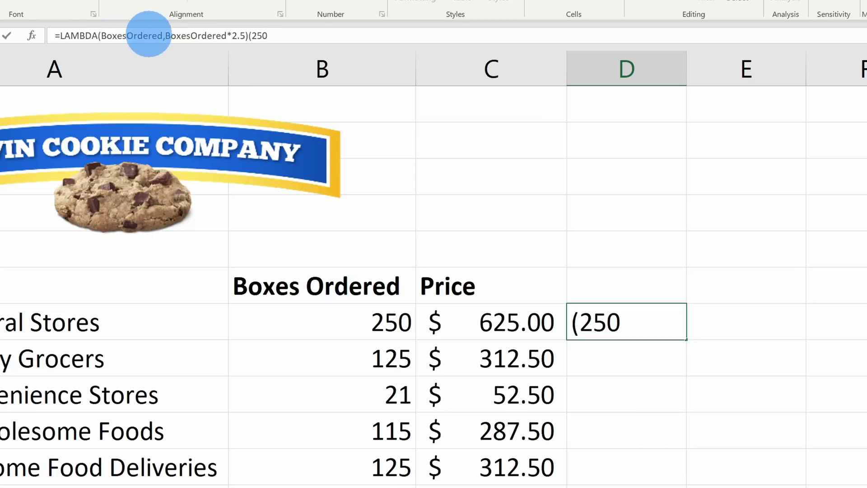
text())
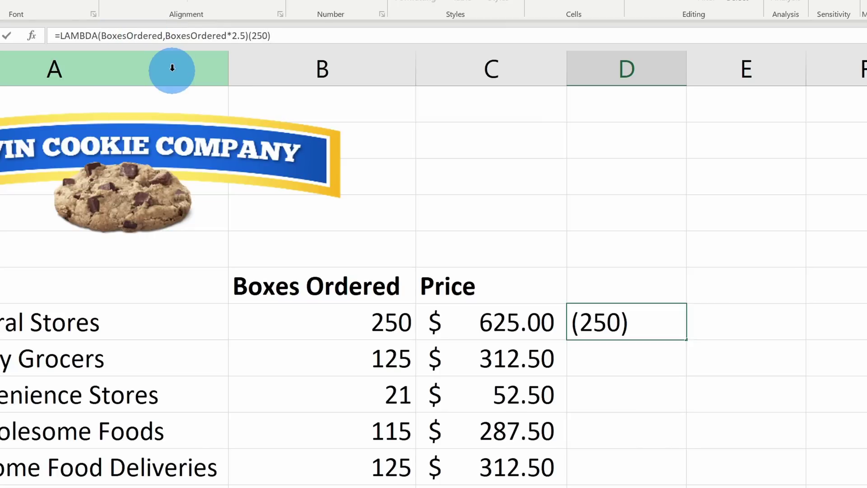
key(Return)
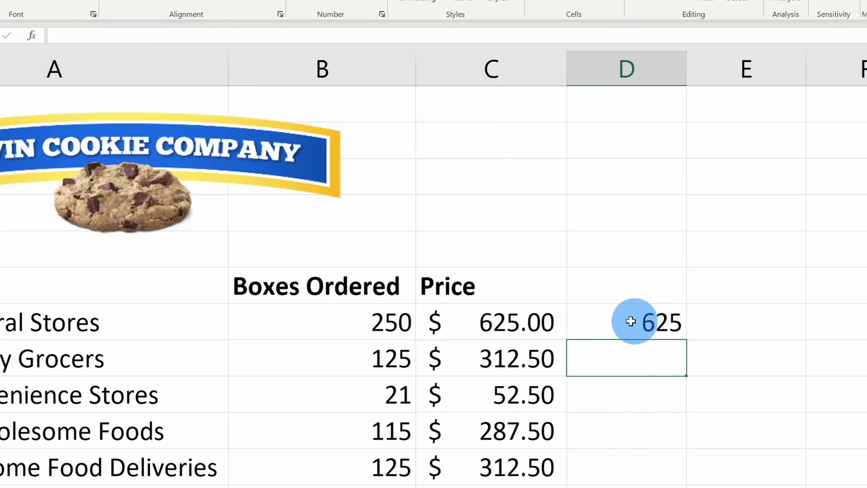
click(530, 322)
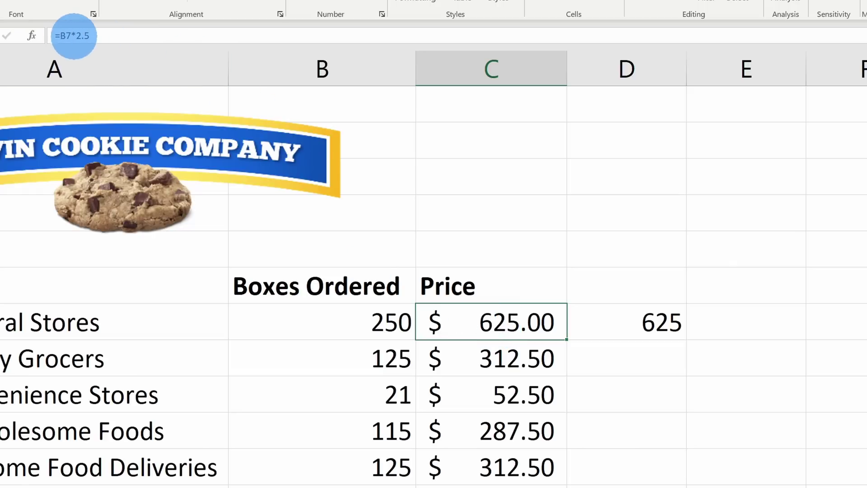
click(653, 321)
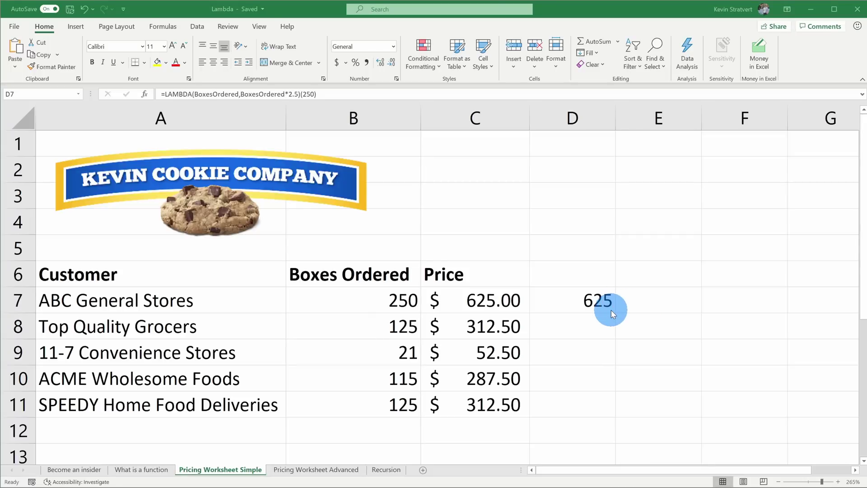
Remove the trailing (250) from the formula in D7, then cut the remaining LAMBDA text so the cell is empty.
click(599, 302)
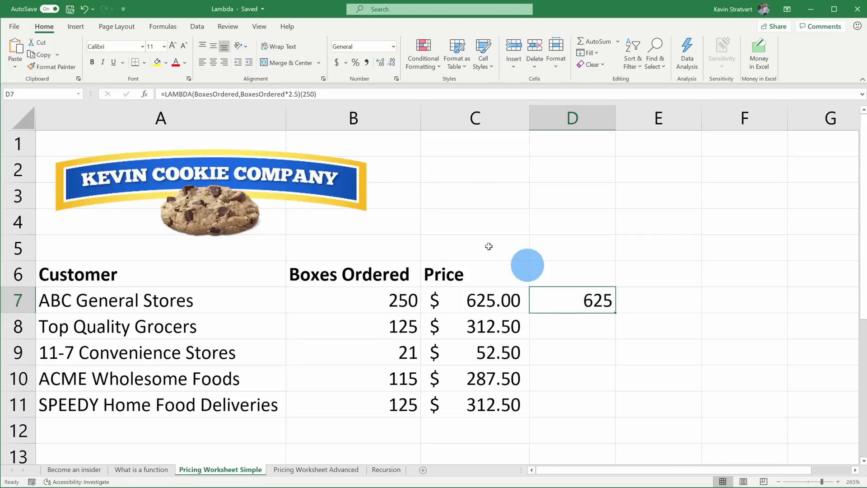
drag(316, 94, 306, 96)
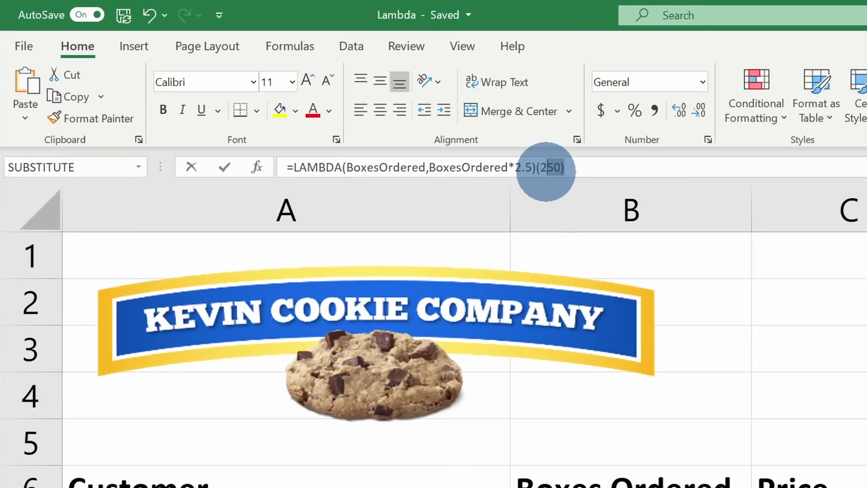
drag(546, 171, 537, 167)
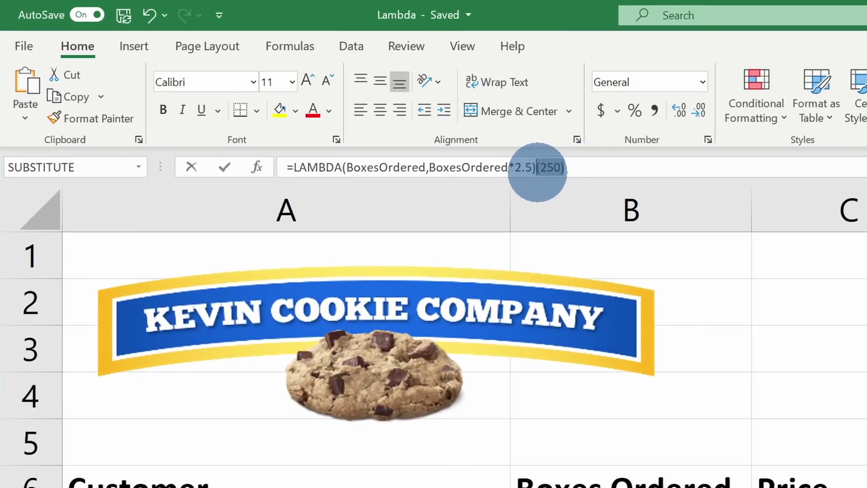
key(Delete)
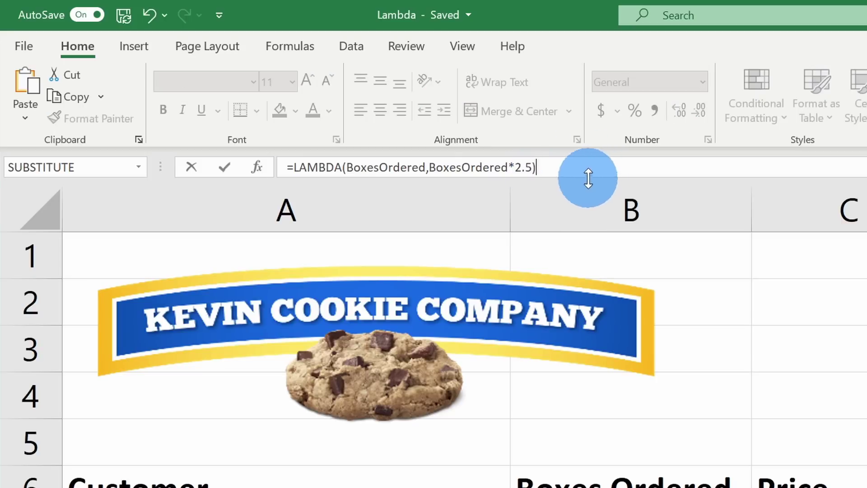
drag(587, 166, 172, 160)
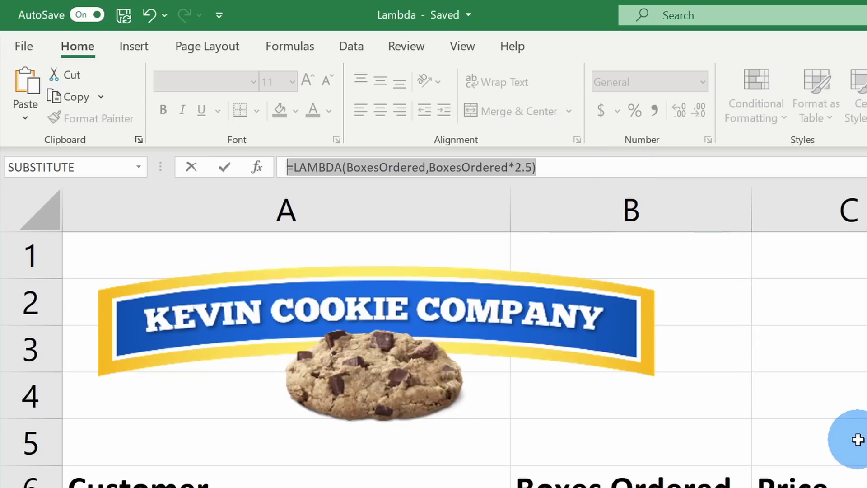
key(Escape)
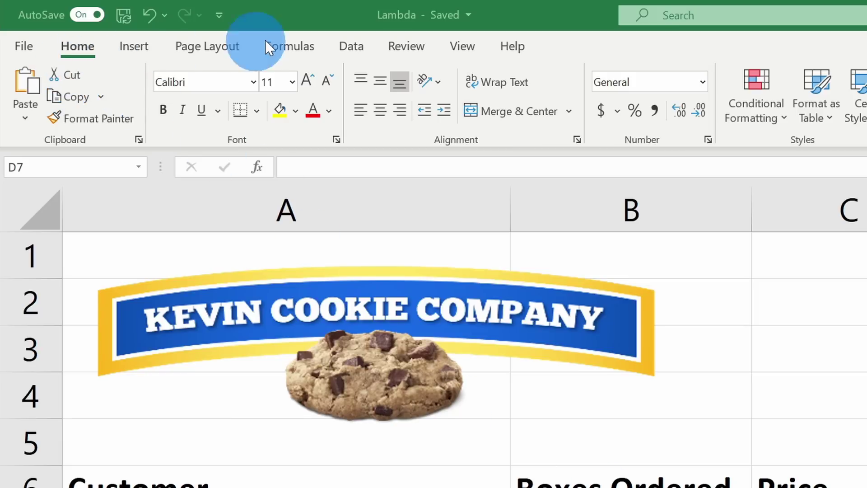
Start a new defined name called CookiePrice in the Name Manager, with its scope set to Workbook.
click(295, 47)
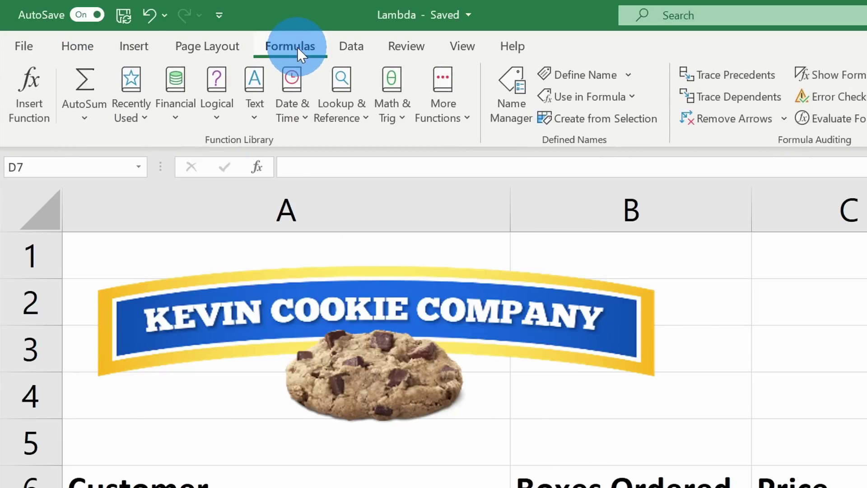
click(522, 117)
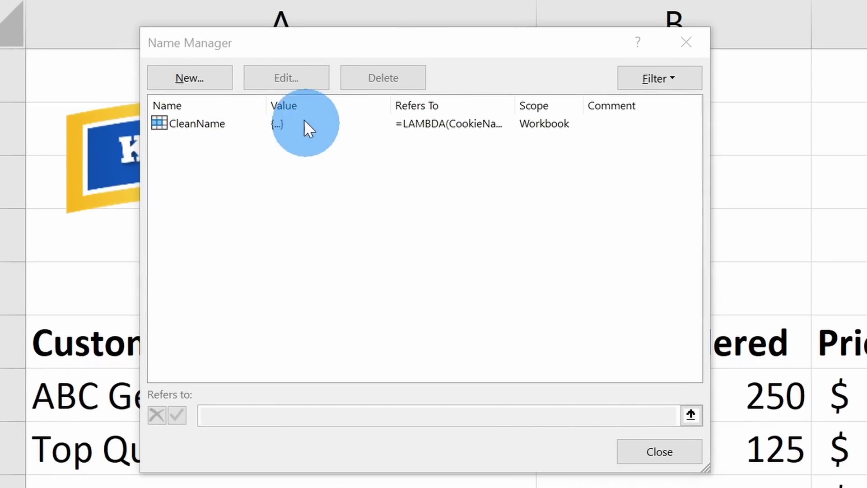
click(197, 78)
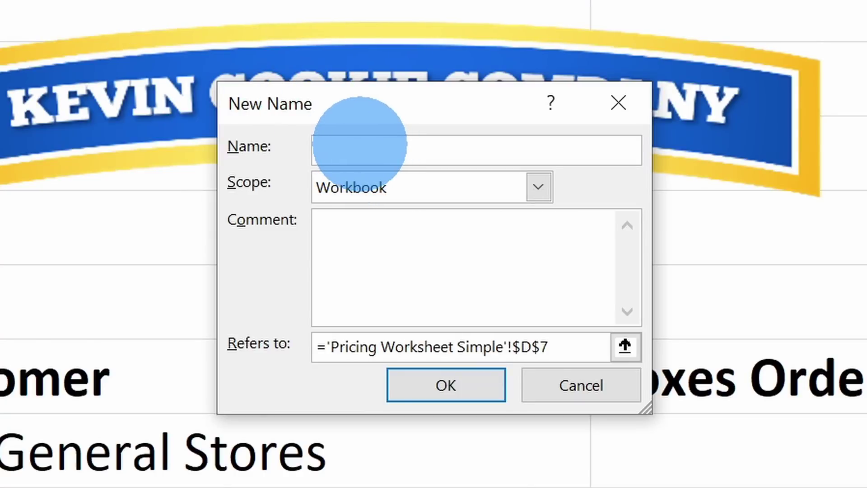
text(CookiePrice)
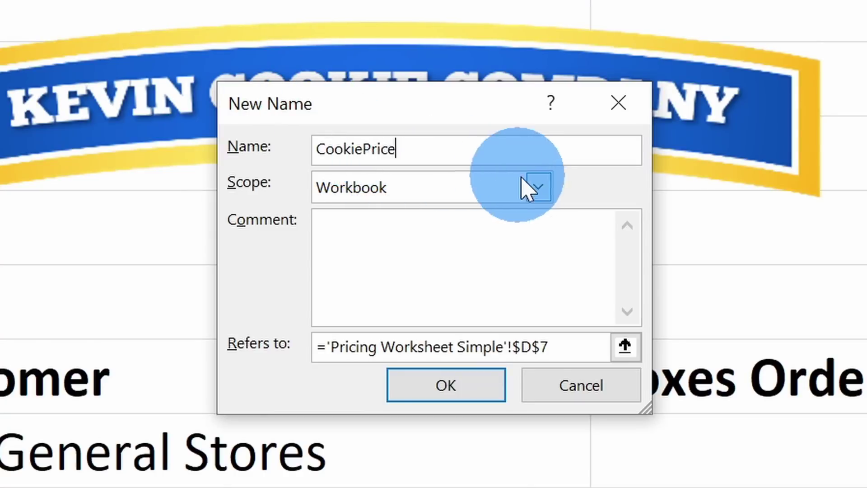
click(537, 188)
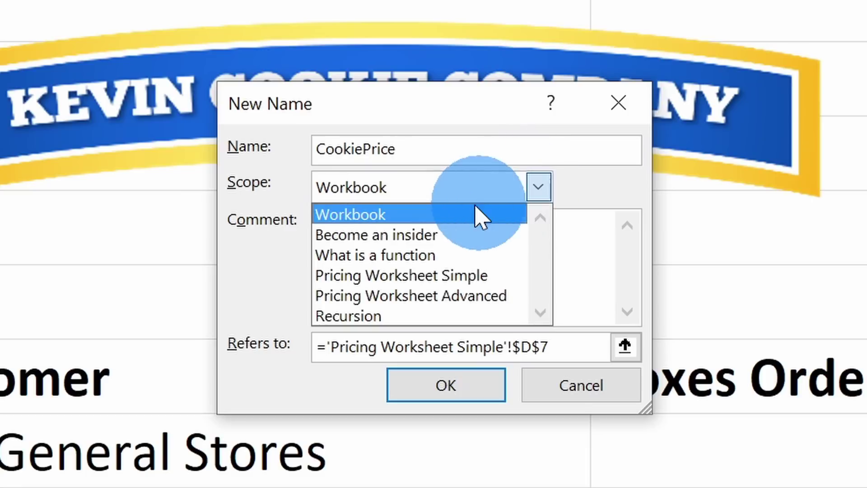
key(Down)
key(Down)
key(Down)
key(Down)
key(Down)
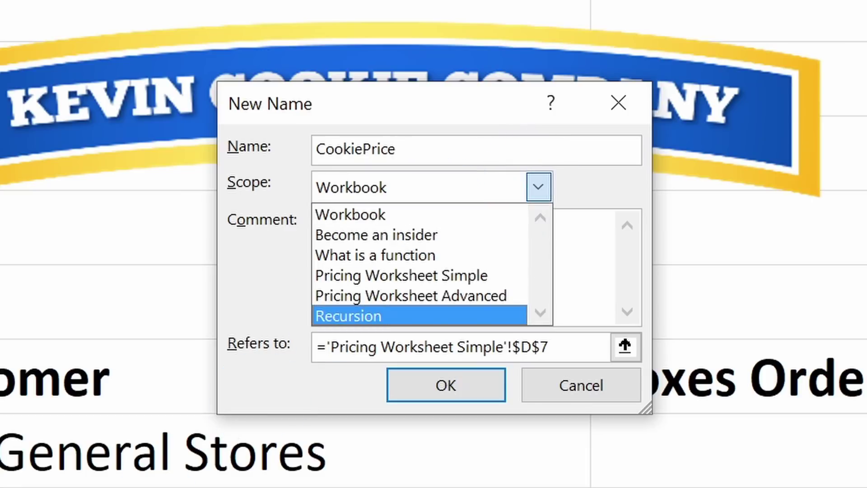
click(477, 218)
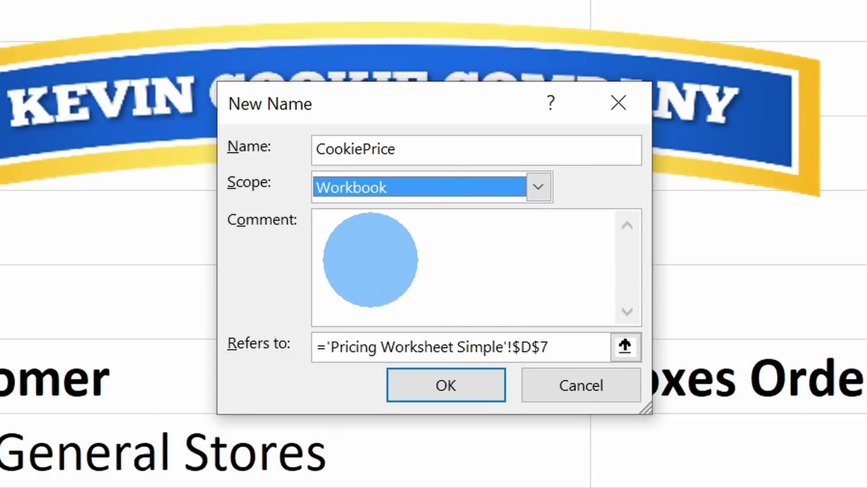
Save CookiePrice with the comment "Determines the cookie price to charge retailers" and the reference =LAMBDA(BoxesOrdered,BoxesOrdered*2.5), and close the Name Manager.
click(387, 274)
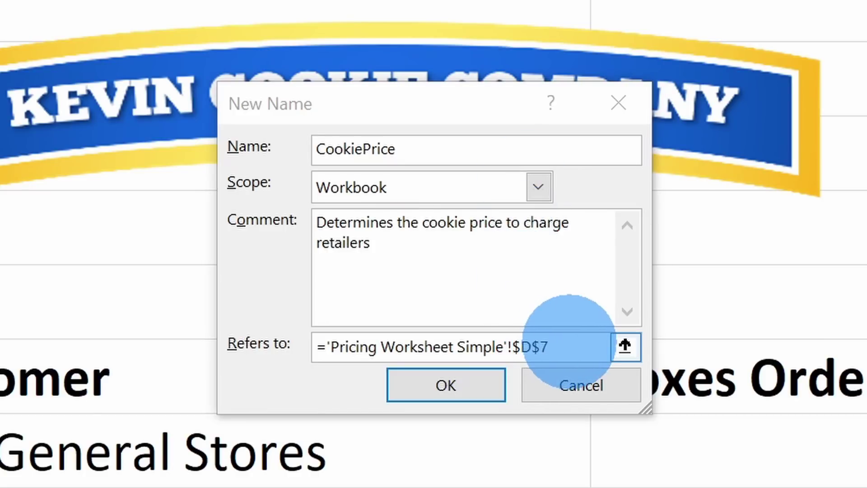
drag(570, 344, 165, 348)
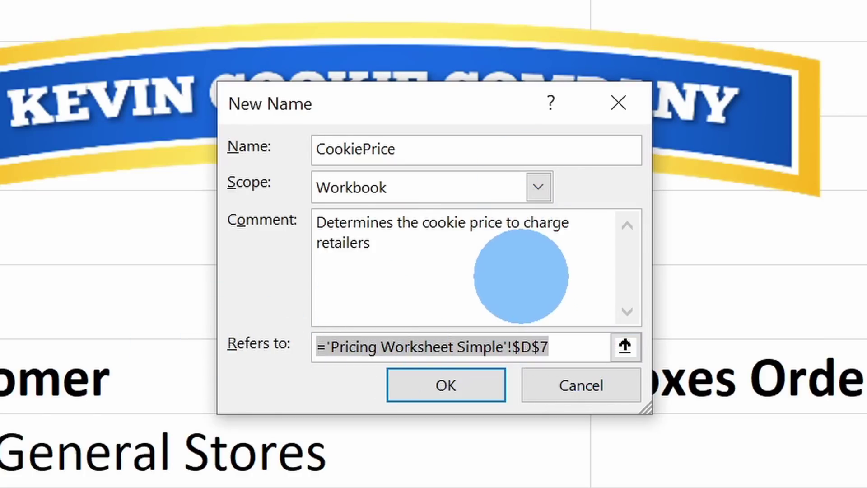
key(ctrl+v)
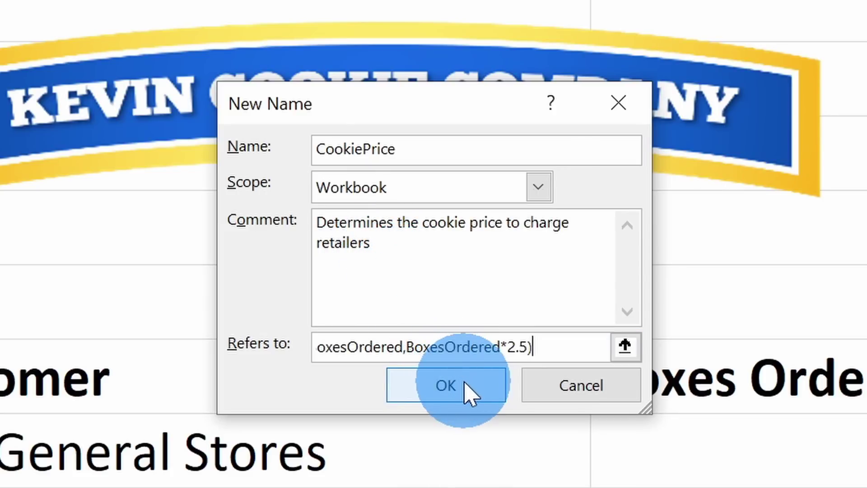
click(451, 375)
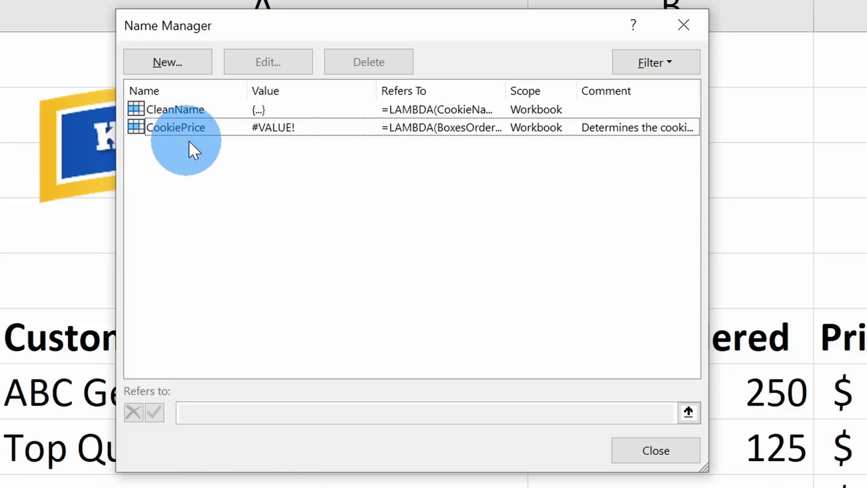
click(654, 446)
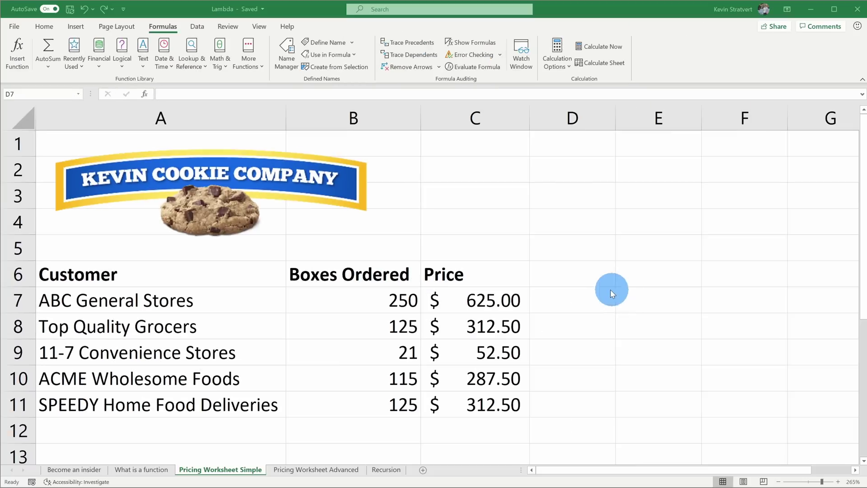
Enter =CookiePrice(B7) in cell D7 for ABC General Stores and compare it with the existing price formula in C7.
click(510, 301)
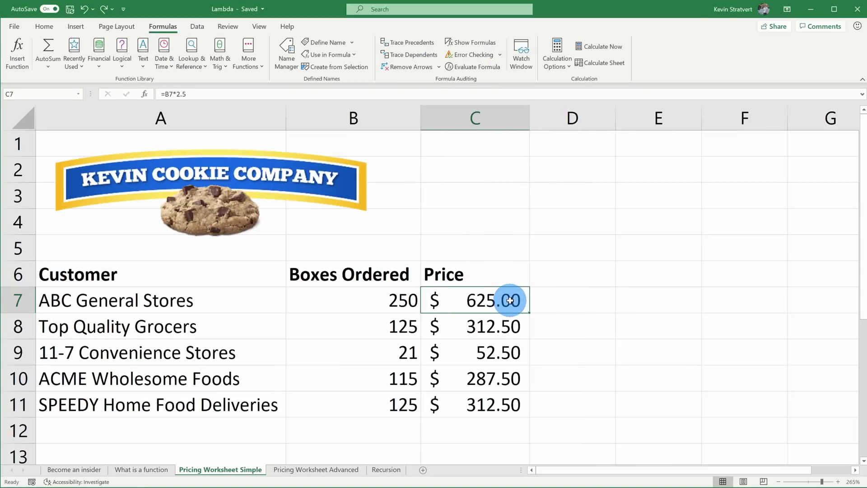
click(544, 298)
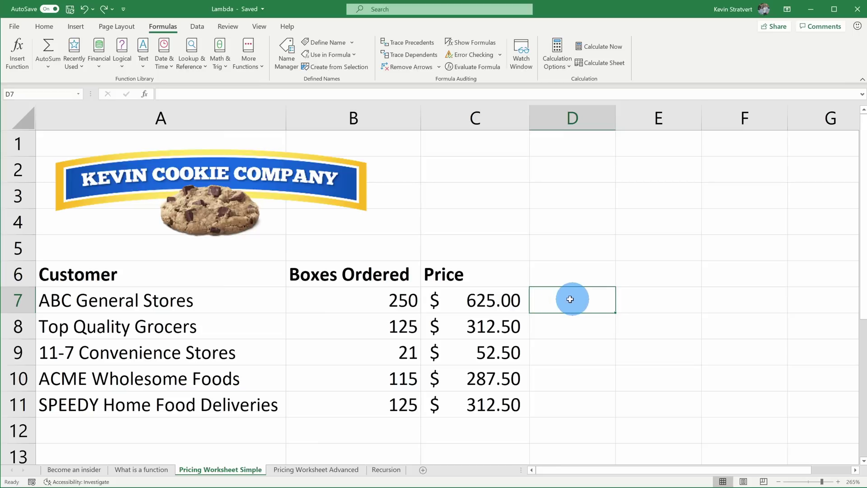
text(=)
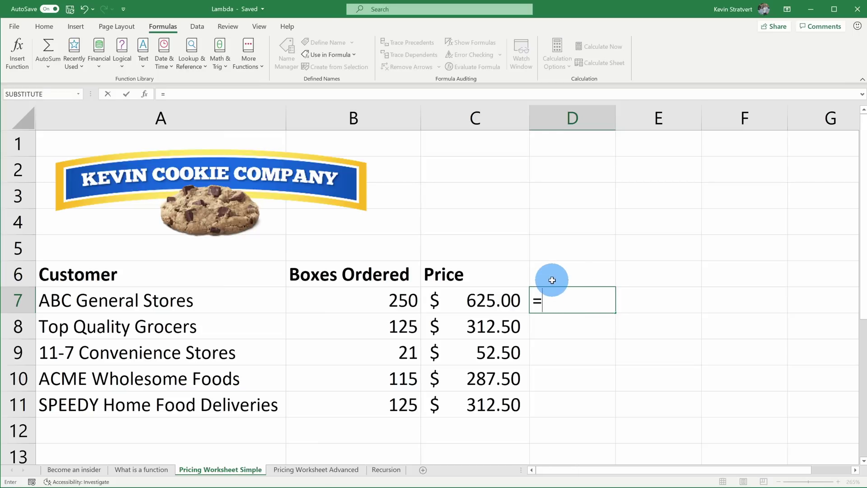
text(cookie)
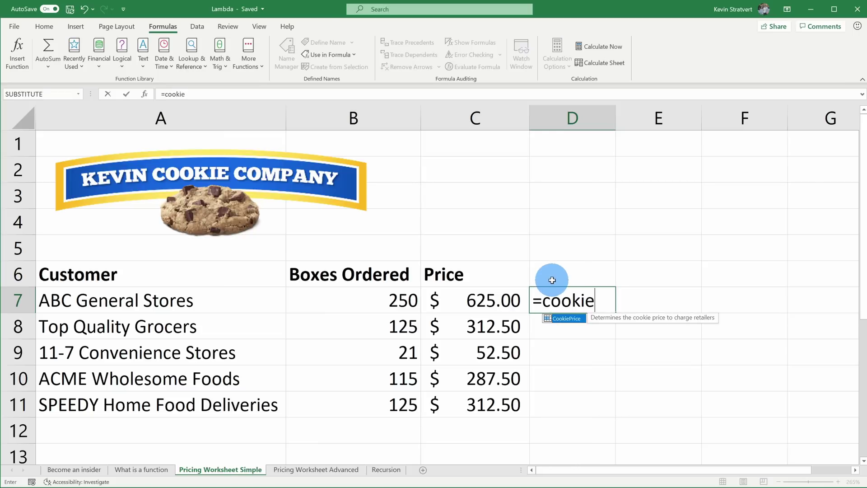
double_click(563, 319)
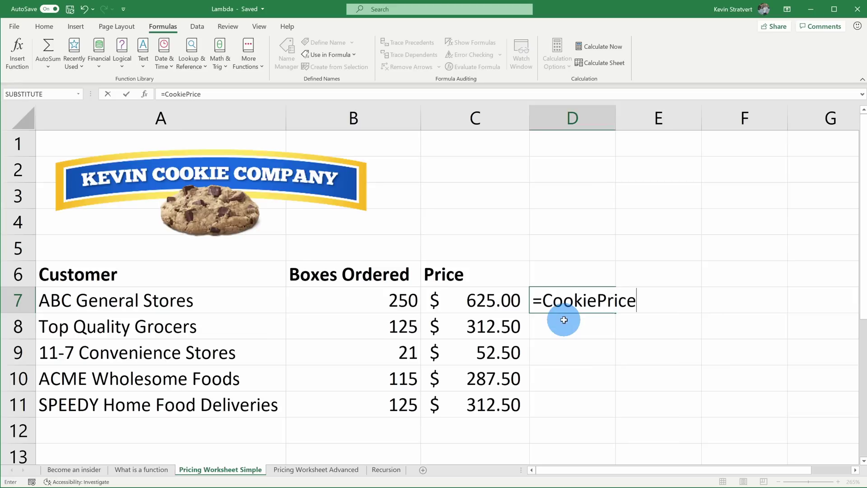
text(()
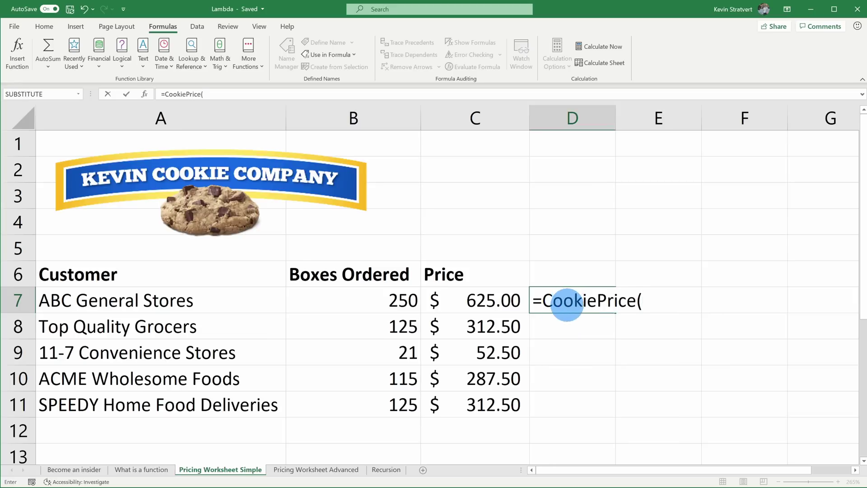
click(360, 301)
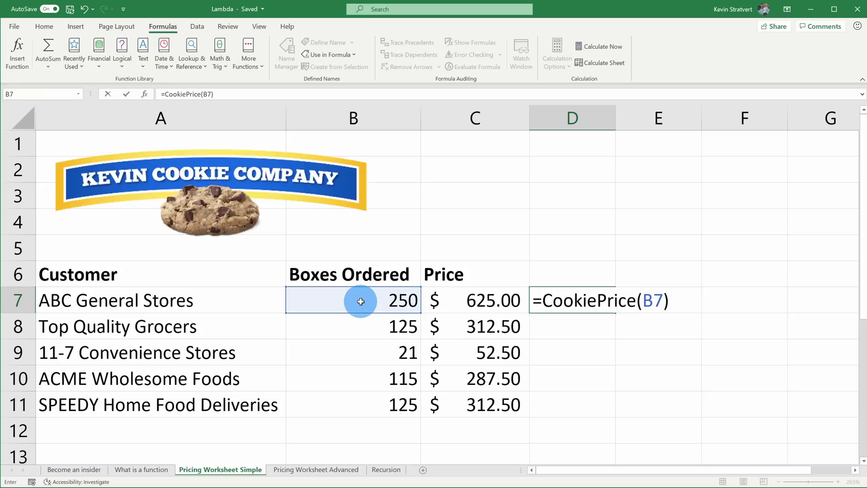
key(Return)
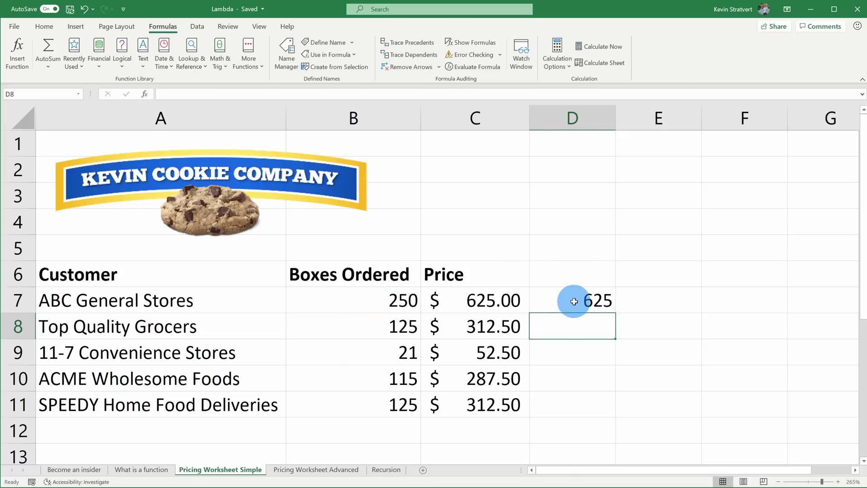
click(514, 301)
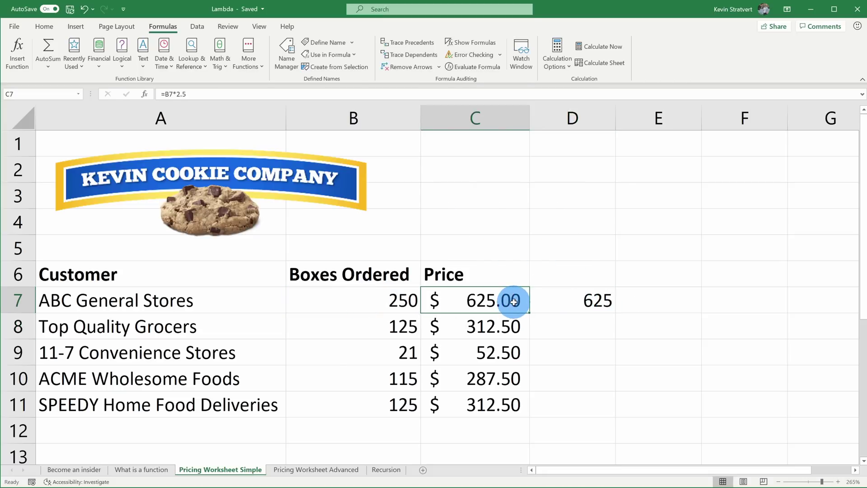
Fill the CookiePrice formula from D7 down through D11 for the remaining customers.
click(586, 301)
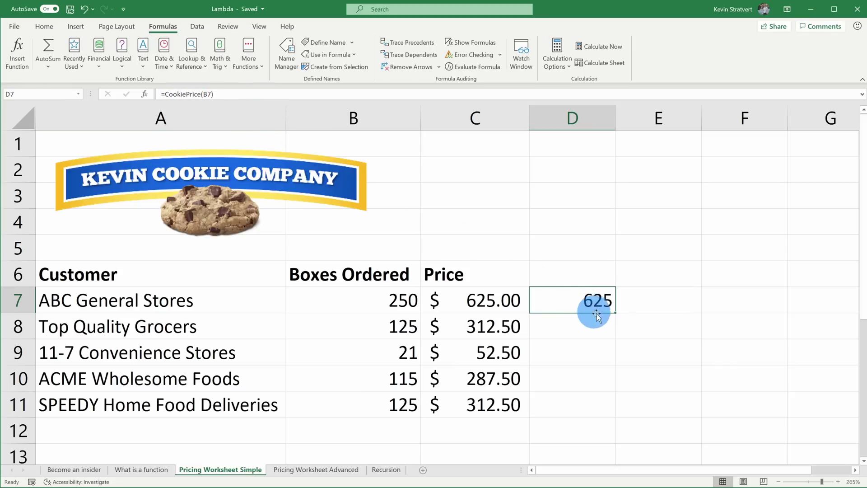
drag(615, 312, 605, 408)
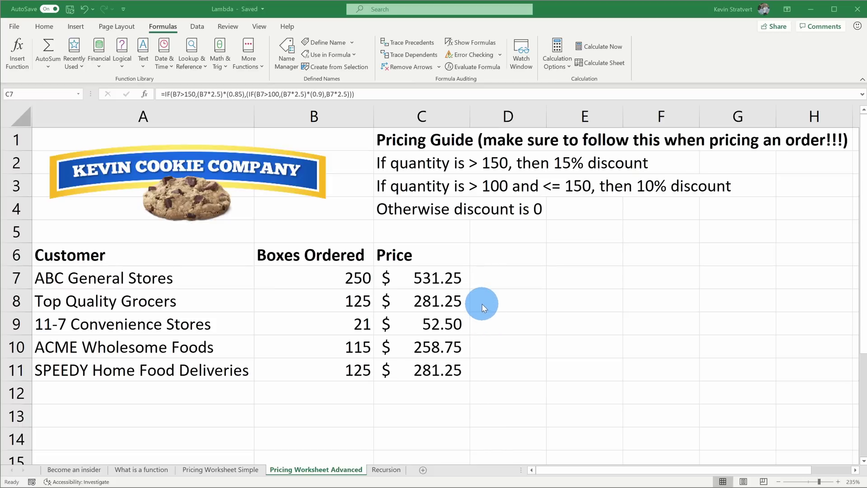
Examine the nested IF price formulas in C7 through C11 of the Pricing Worksheet Advanced sheet.
click(456, 280)
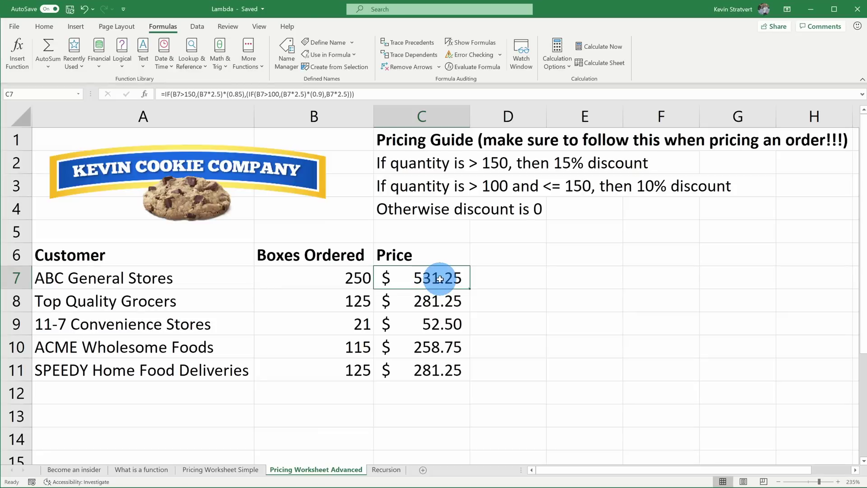
click(530, 422)
click(441, 321)
click(442, 343)
click(442, 367)
click(441, 347)
click(441, 323)
click(442, 300)
click(443, 278)
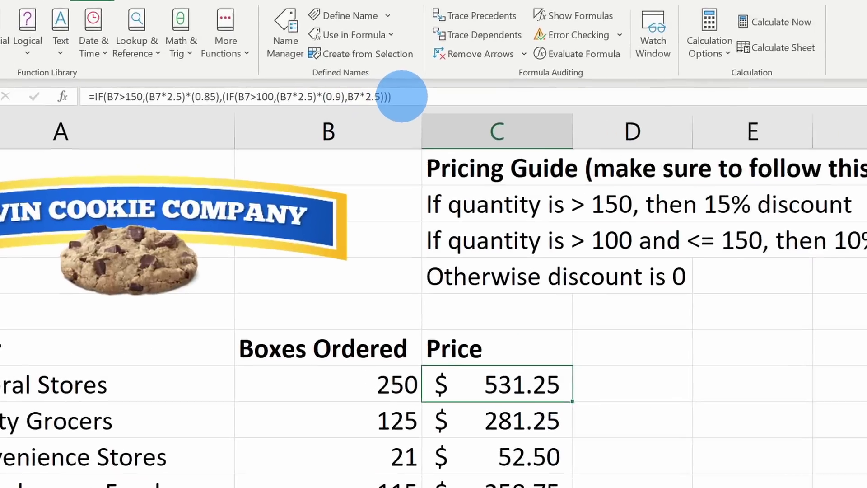
Copy the IF expression of the price formula in C7, without its equals sign, and leave the cell unchanged.
drag(357, 94, 157, 106)
drag(51, 118, 104, 134)
key(ctrl+c)
key(Escape)
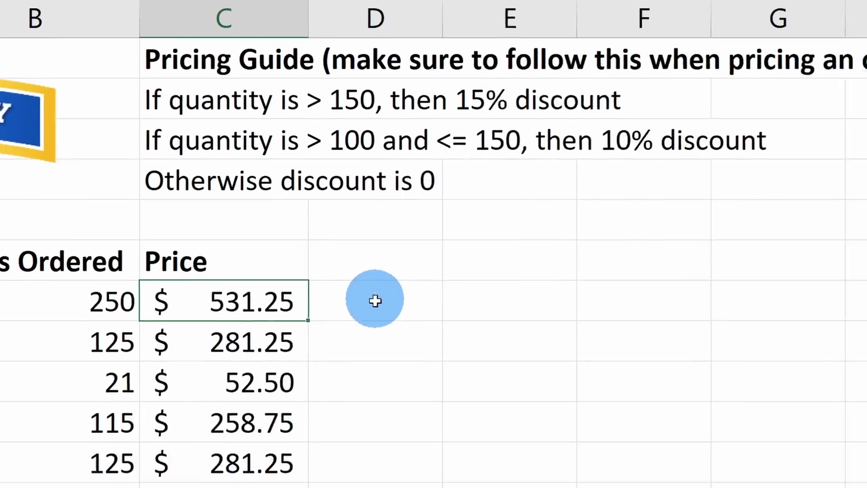
Start a LAMBDA formula in D7 with the parameter Boxes and paste the copied IF expression as its calculation.
click(375, 301)
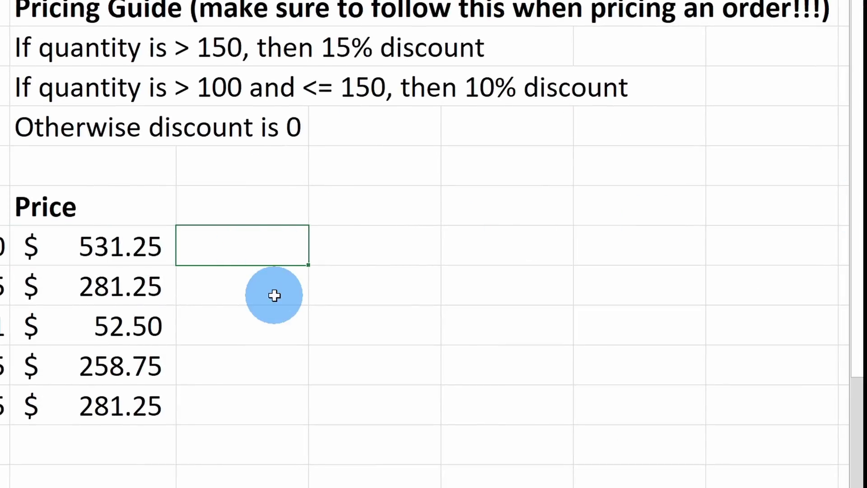
text(=l)
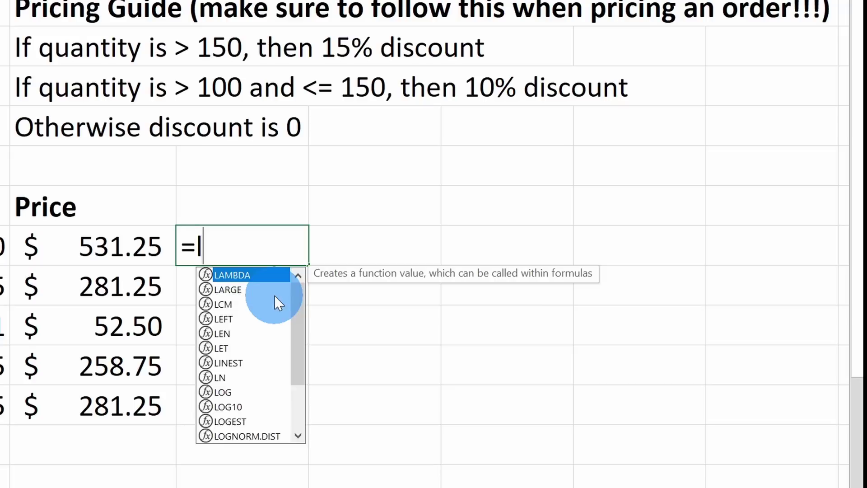
text(ambda)
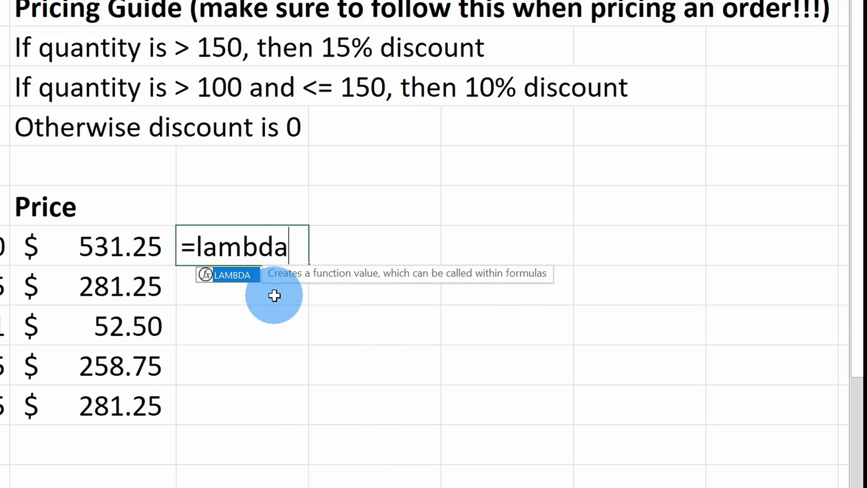
text(()
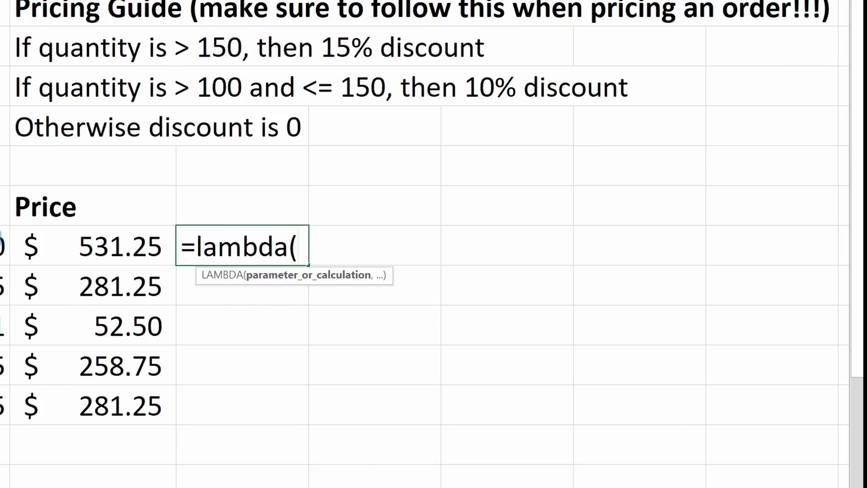
text(Boxes)
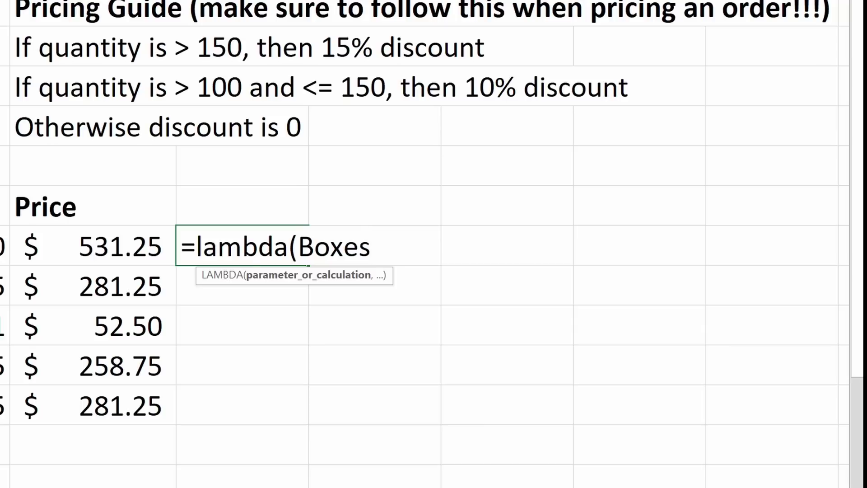
text(,)
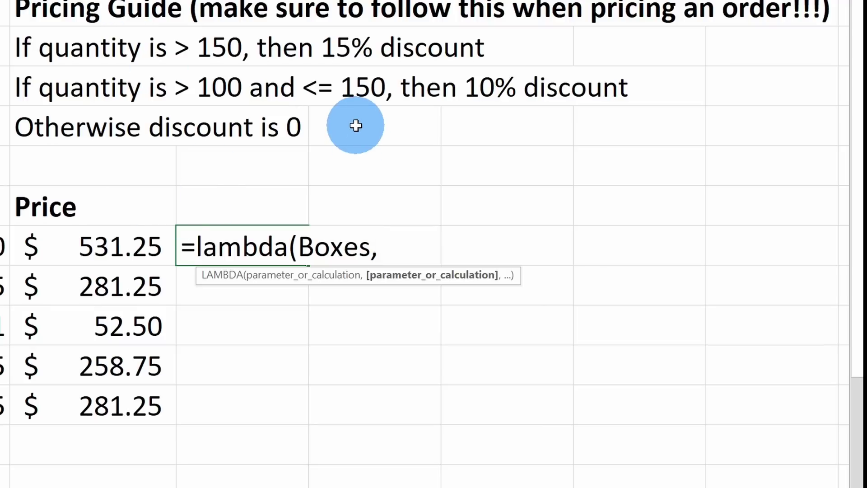
key(ctrl+v)
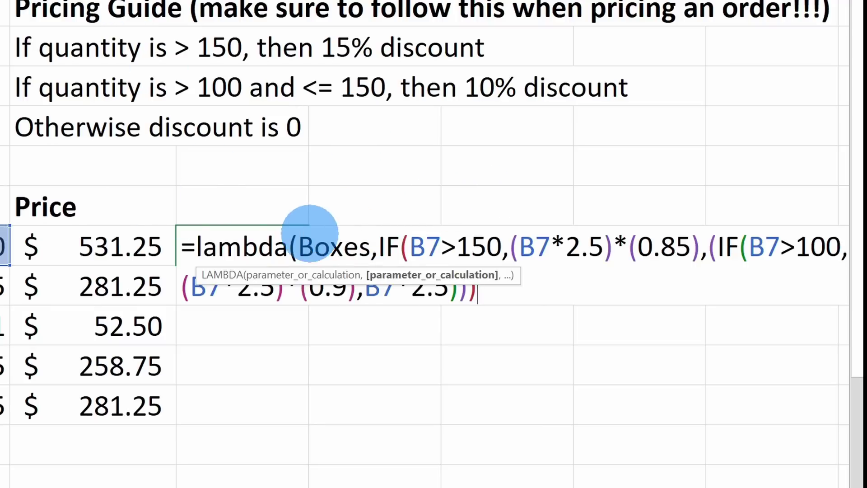
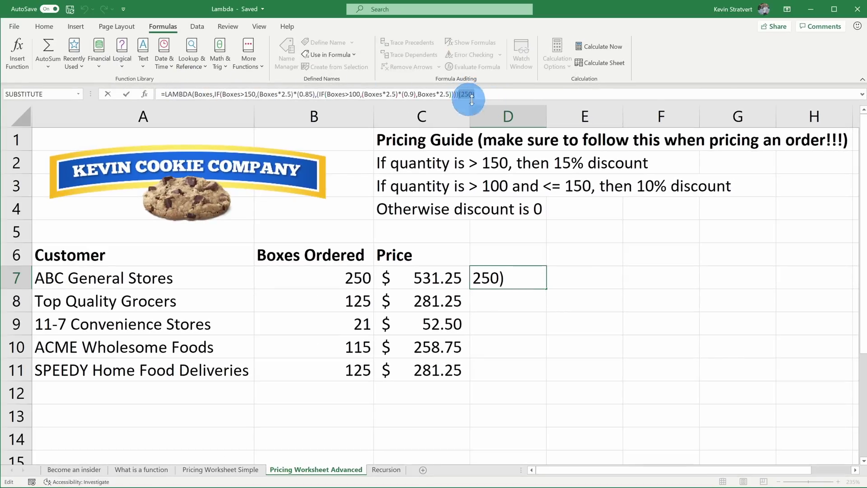
Remove the trailing (250) from the LAMBDA formula in D7 and copy the remaining formula text.
key(Return)
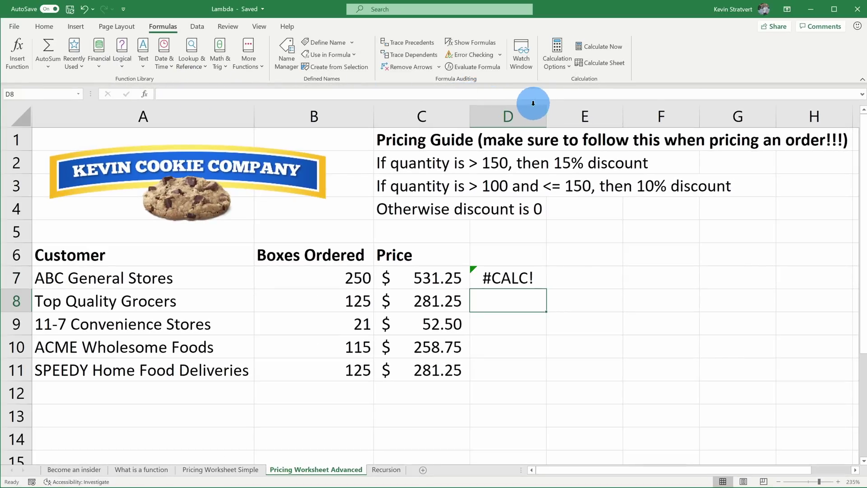
click(520, 276)
drag(469, 93, 112, 92)
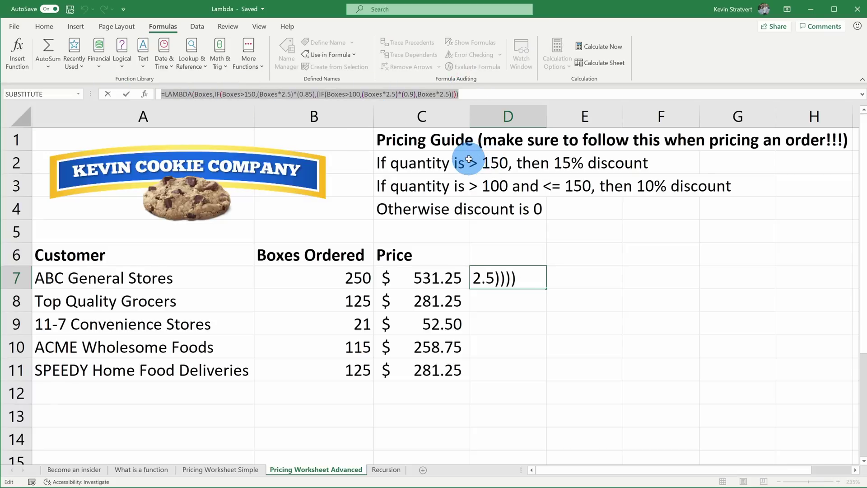
key(Tab)
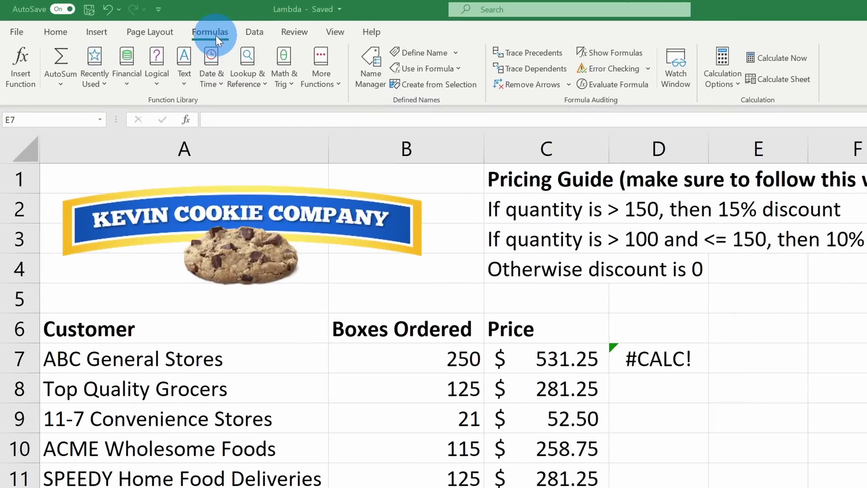
Start a Workbook-scoped defined name CookiePriceWithDiscounts with the comment "Determine the price we charge retailers including any discounts".
click(370, 75)
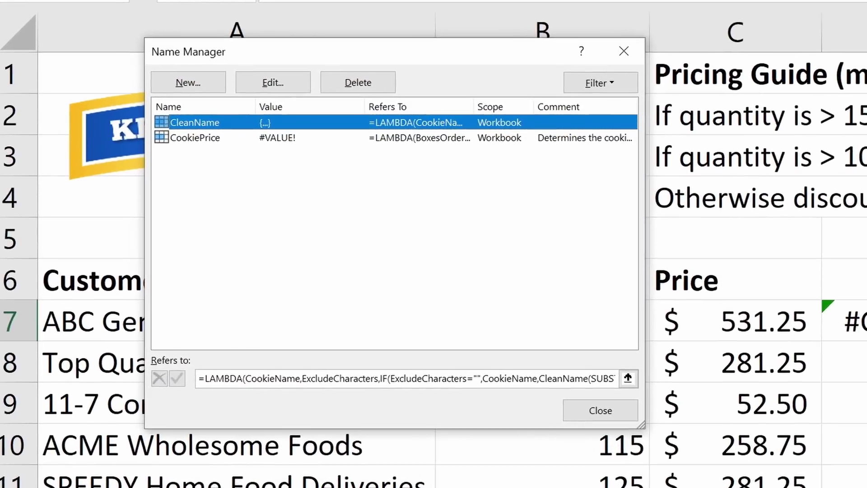
click(188, 83)
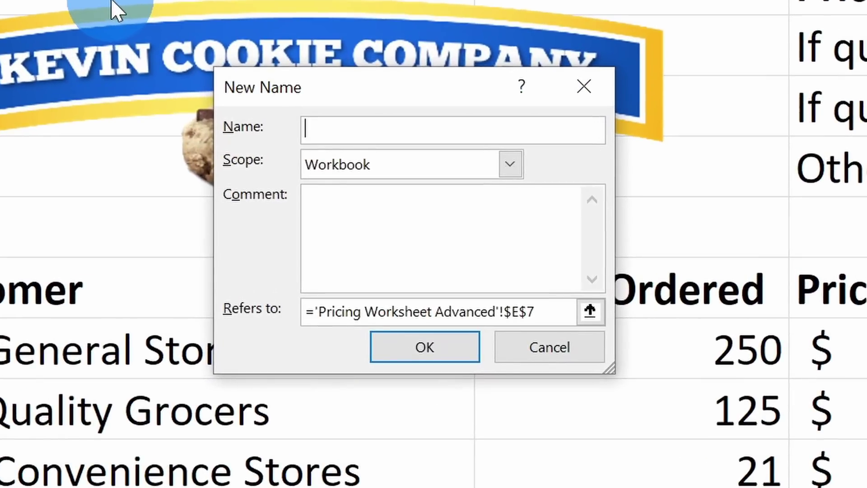
text(CookiePriceWithDiscounts)
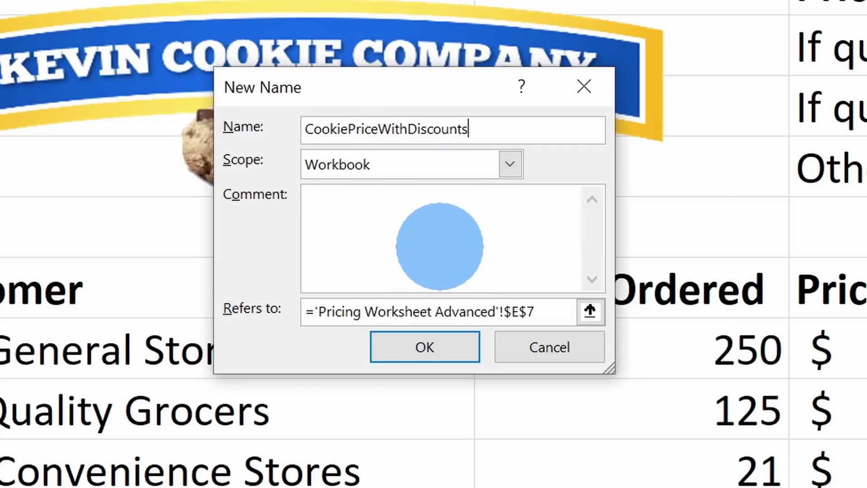
click(425, 246)
text(Determine the price we charge retailers including any discounts)
Replace the new name's reference with the copied LAMBDA discount formula, save the name and close the Name Manager.
drag(554, 304, 193, 313)
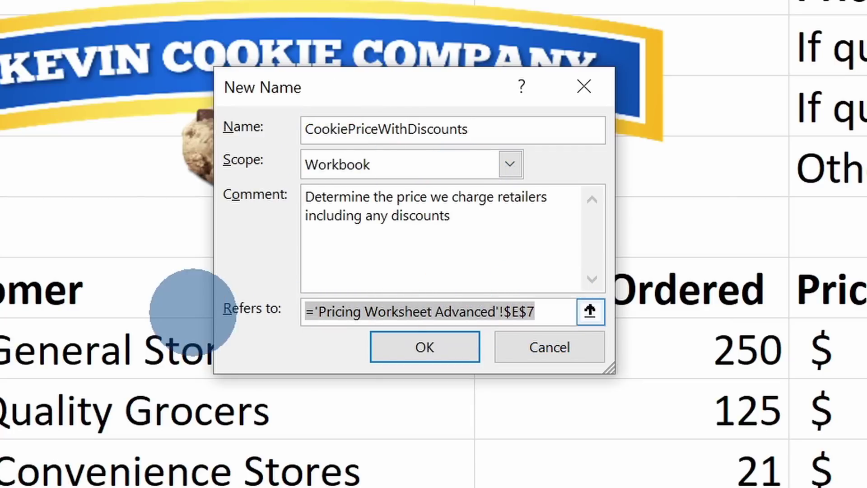
key(ctrl+v)
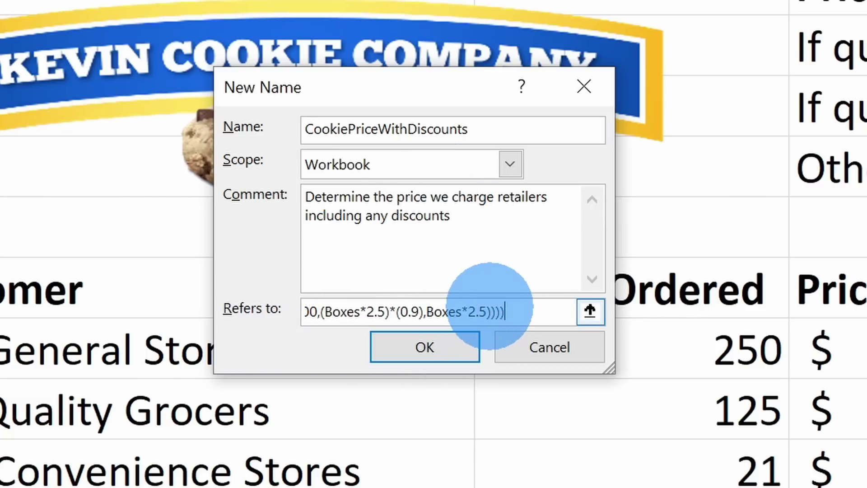
click(414, 346)
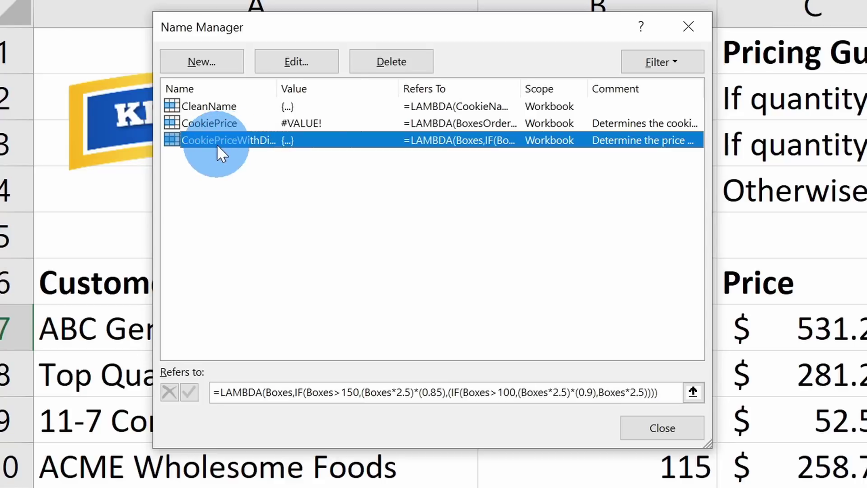
click(663, 427)
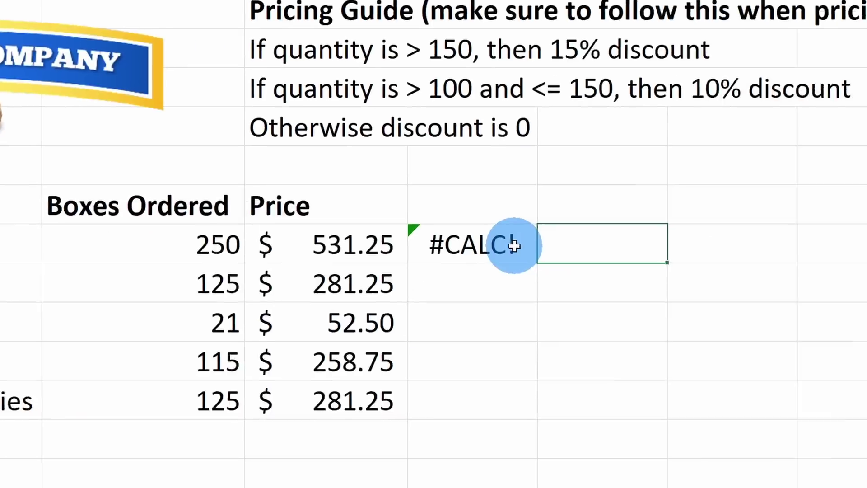
Replace the formula in D7 with =CookiePriceWithDiscounts(B7) to price the ABC General Stores order.
click(514, 246)
key(F2)
key(shift+Home)
text(=)
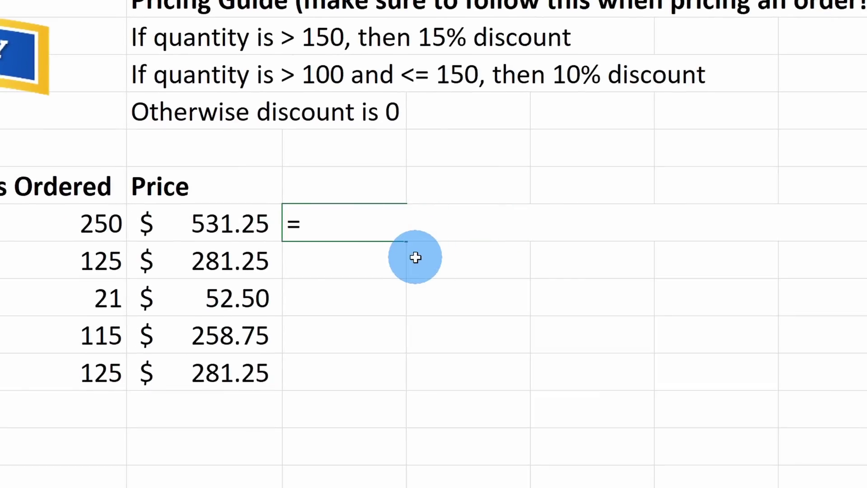
text(cookie)
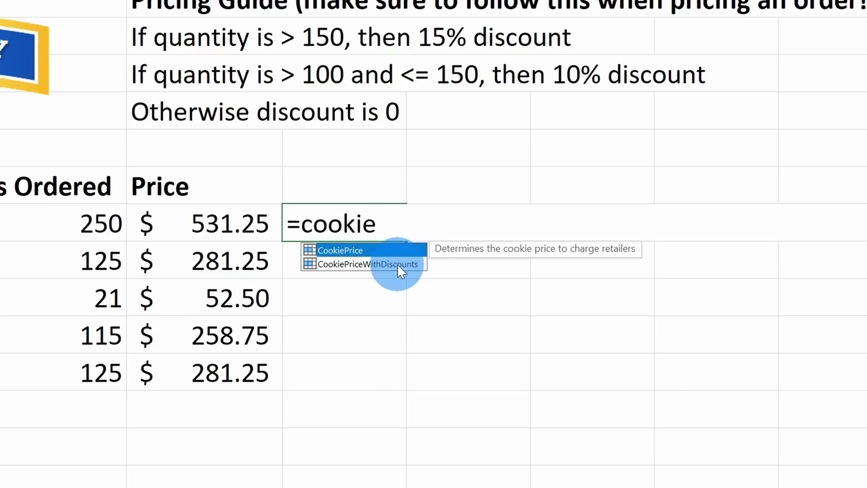
double_click(397, 263)
text(()
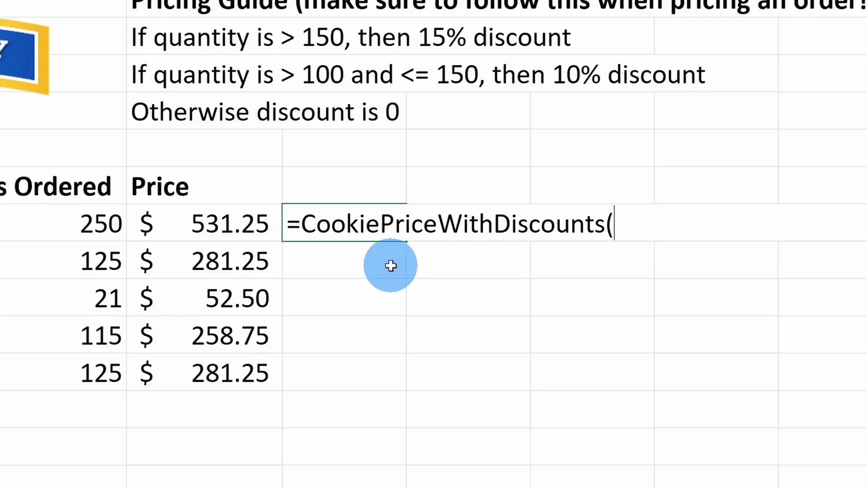
click(88, 221)
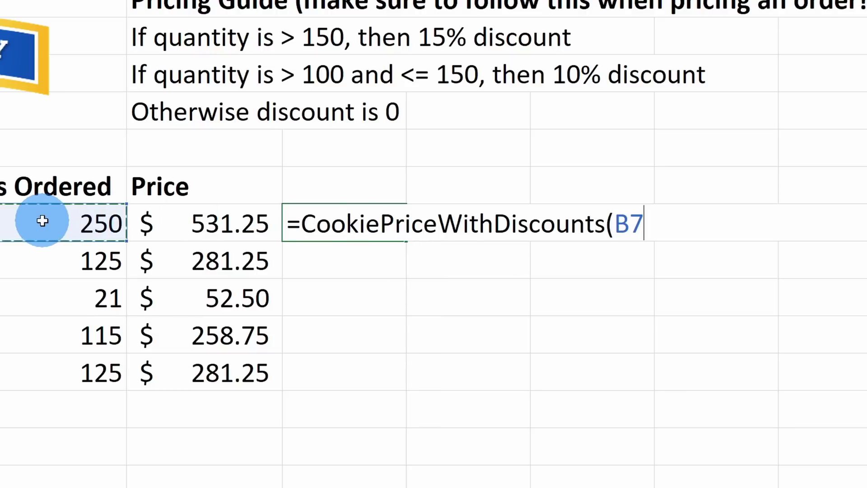
text())
key(Return)
key(Up)
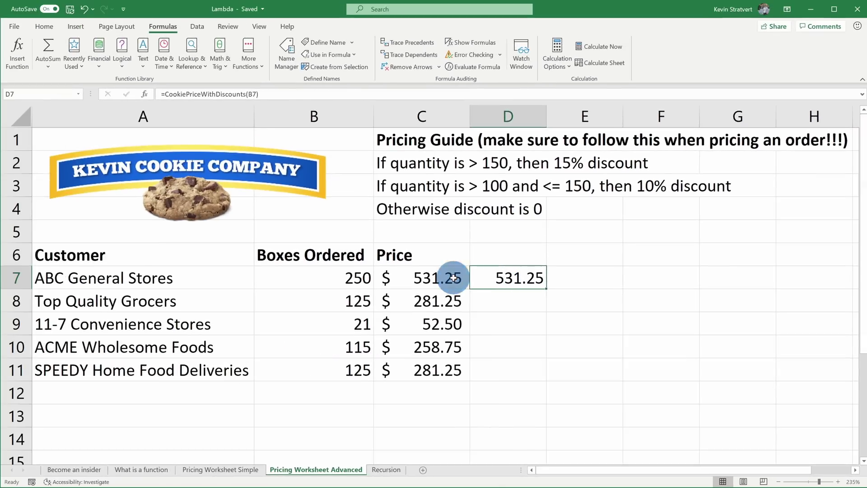
Compare the nested IF formula in C7 with the custom function formula in D7, checking which cell it references.
click(452, 277)
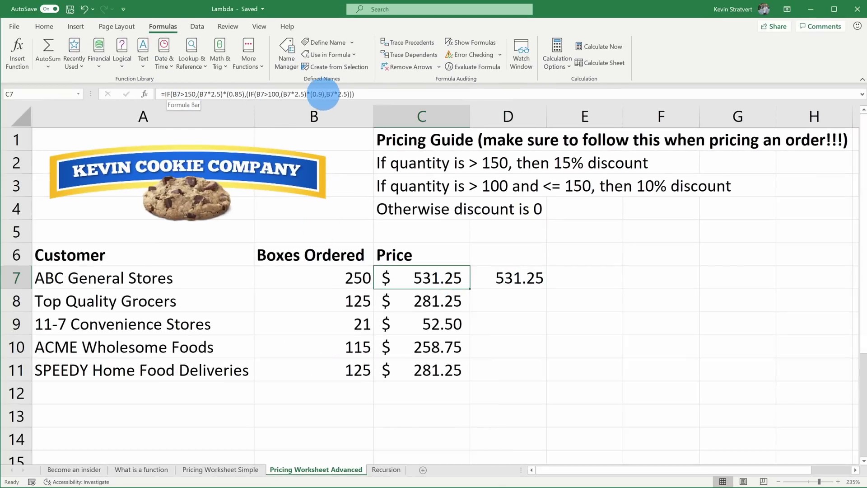
click(501, 276)
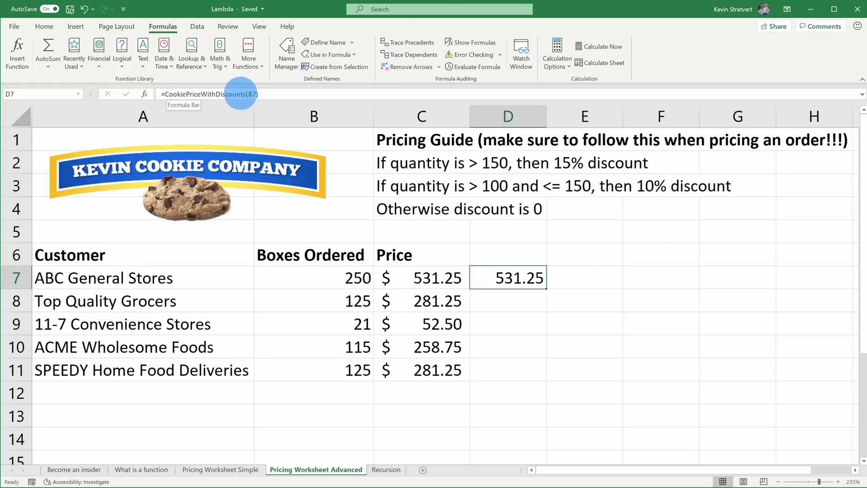
click(253, 94)
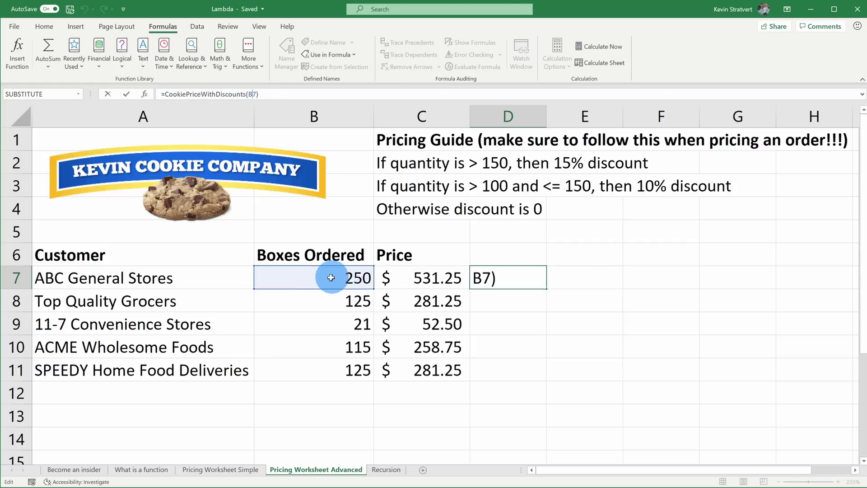
key(Return)
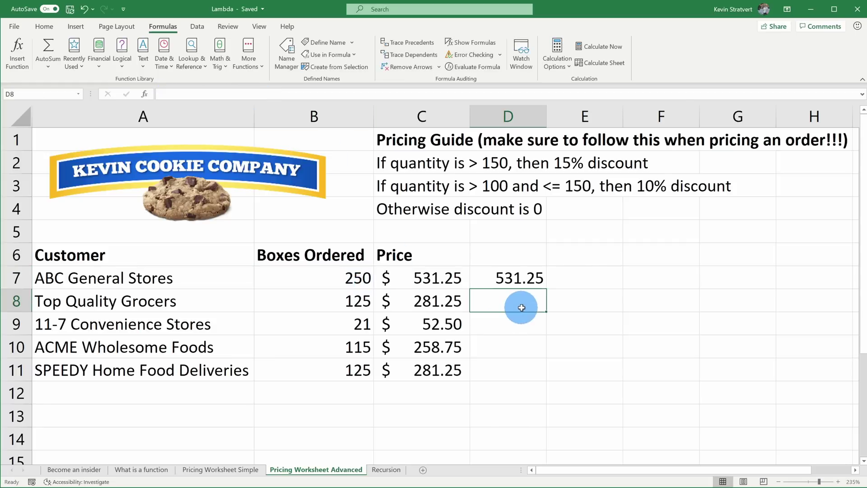
click(529, 280)
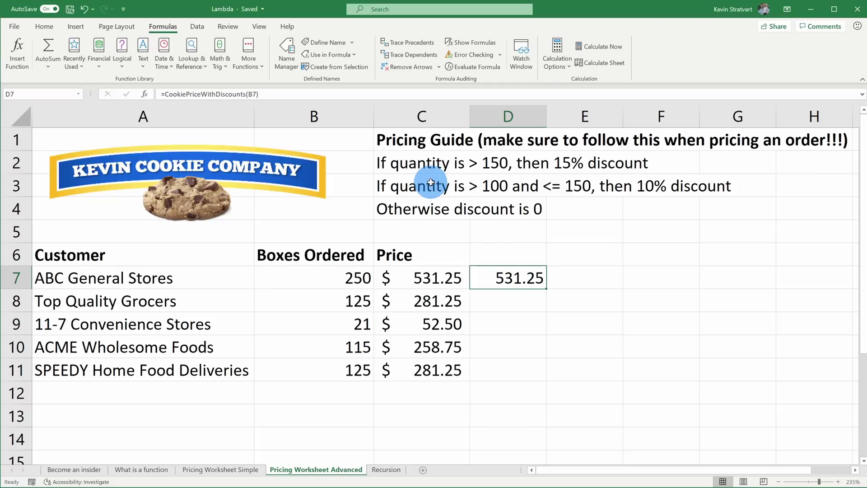
Change the discount for quantities over 100 and up to 150 to 12% in the pricing guide text in C3.
click(431, 183)
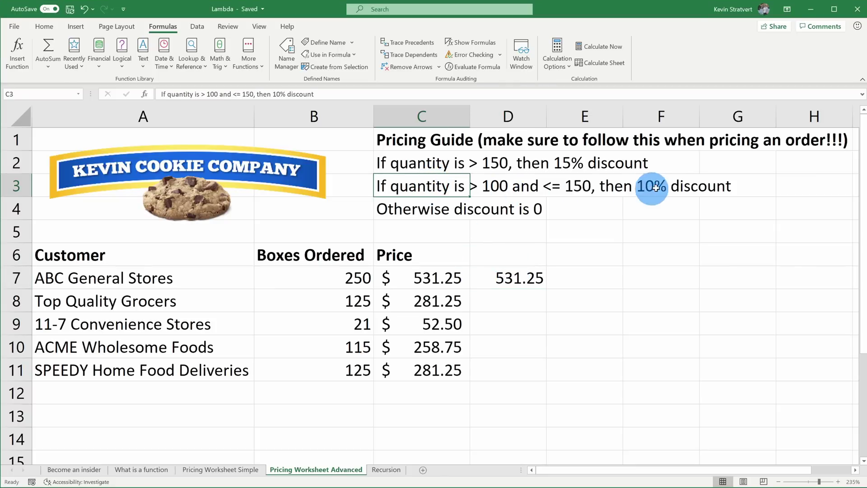
click(274, 94)
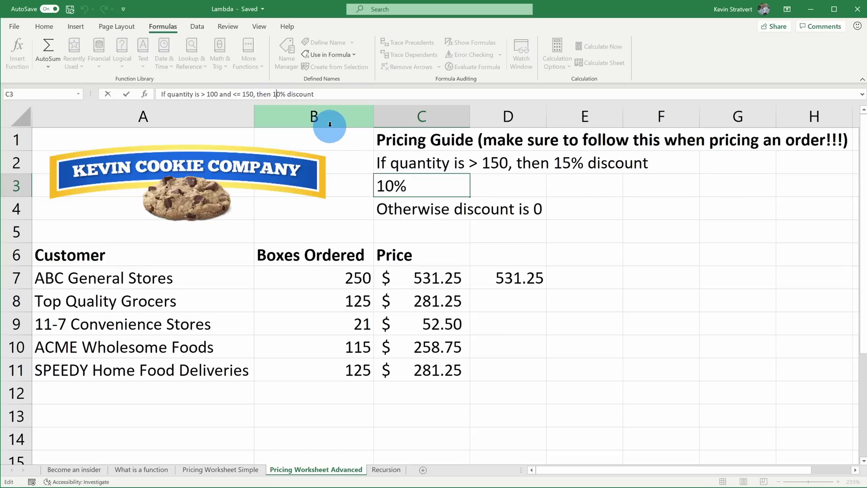
key(Delete)
text(2)
key(Return)
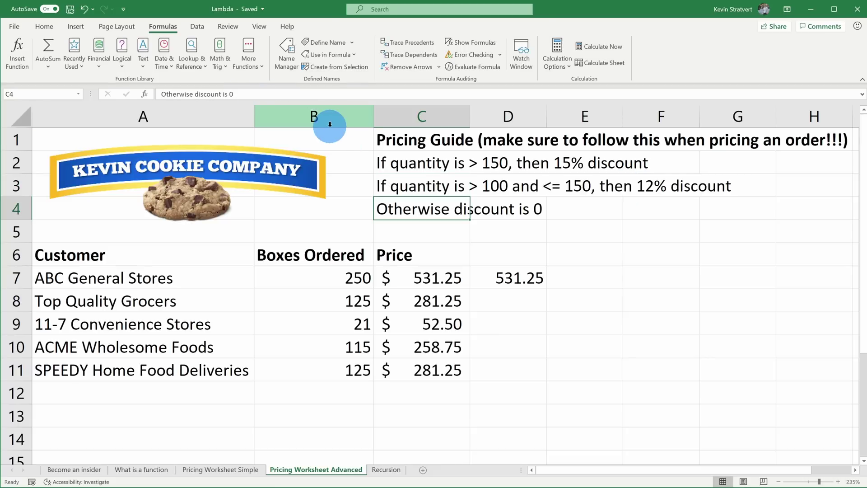
Change the multiplier for orders over 100 boxes to 0.88 in the CookiePriceWithDiscounts definition and close the Name Manager.
click(442, 279)
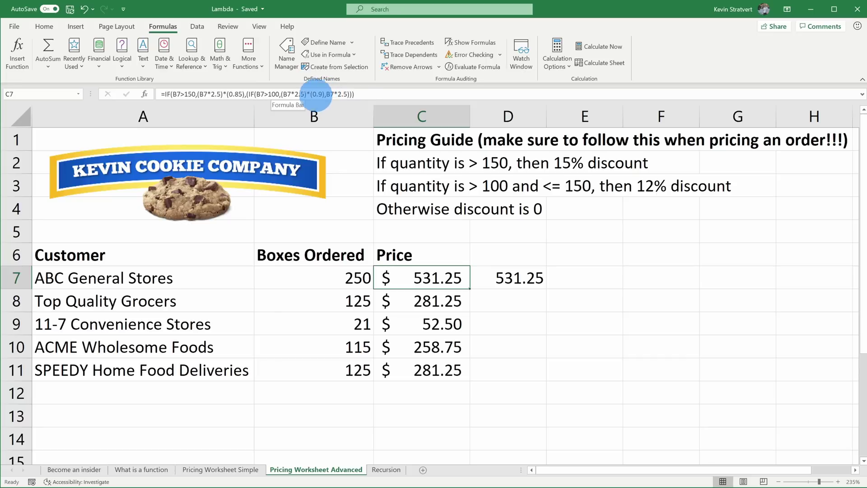
click(513, 279)
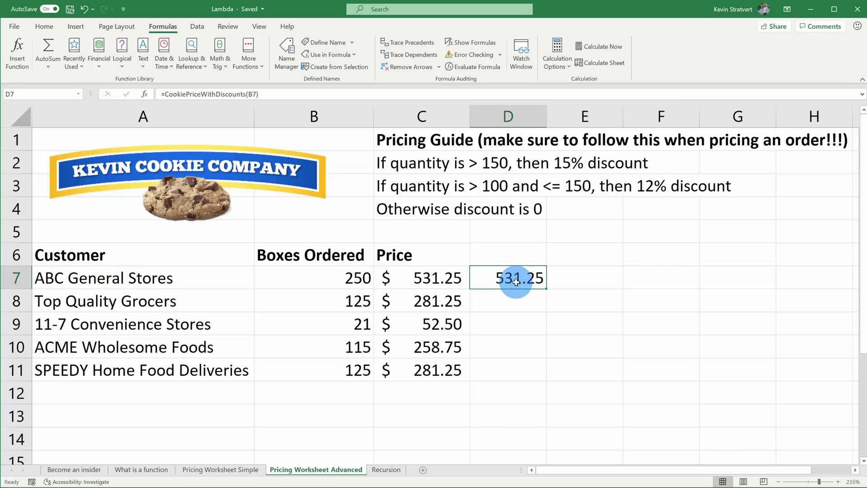
click(282, 66)
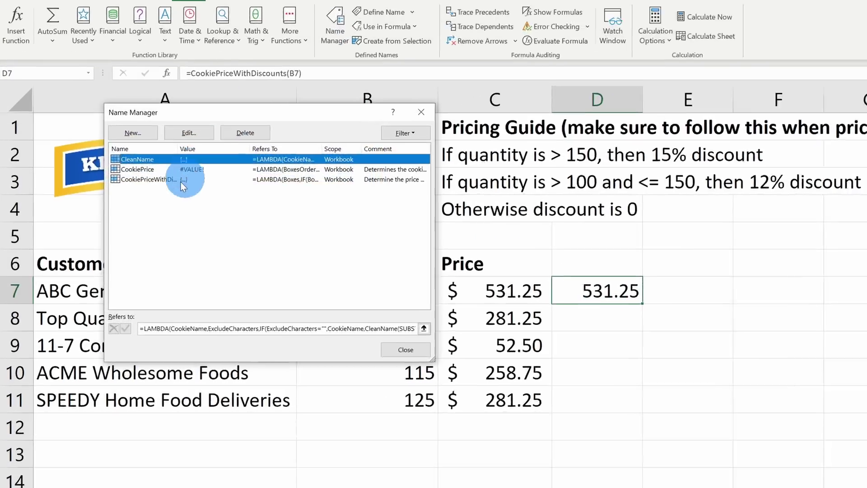
click(135, 184)
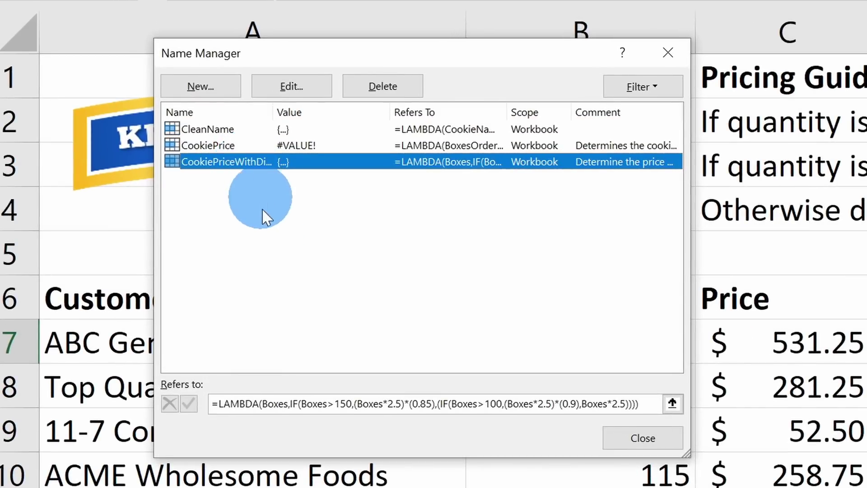
click(526, 405)
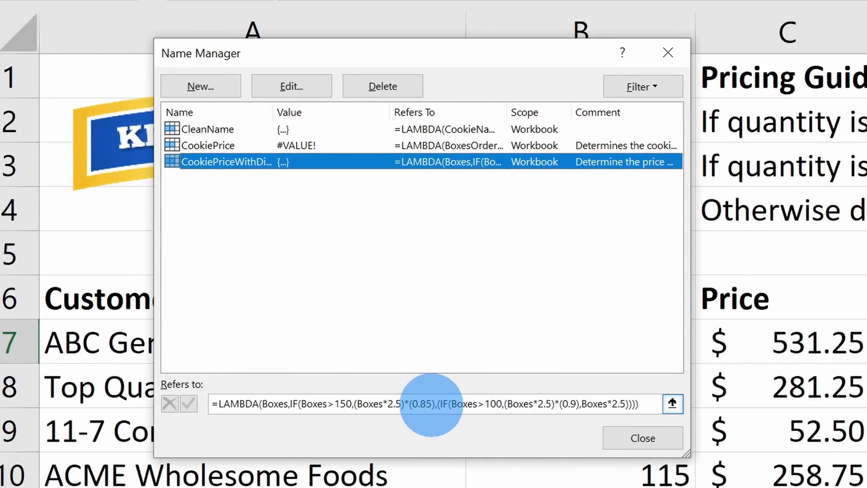
click(571, 405)
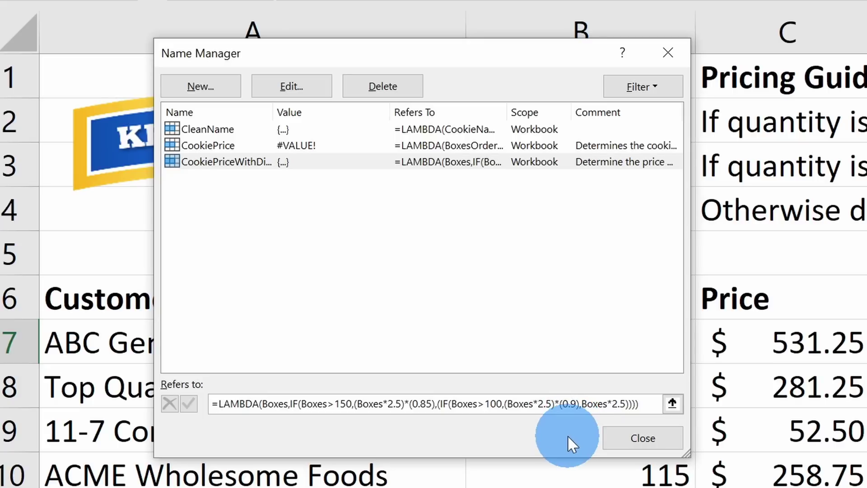
key(Delete)
text(88)
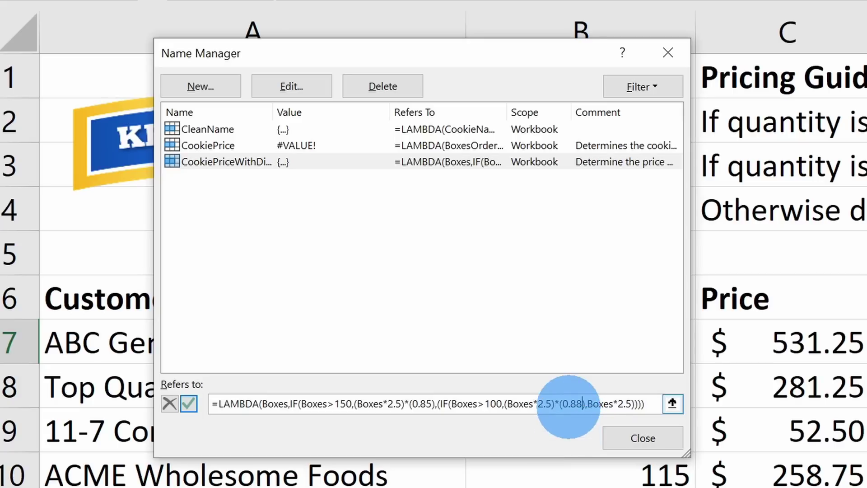
click(641, 441)
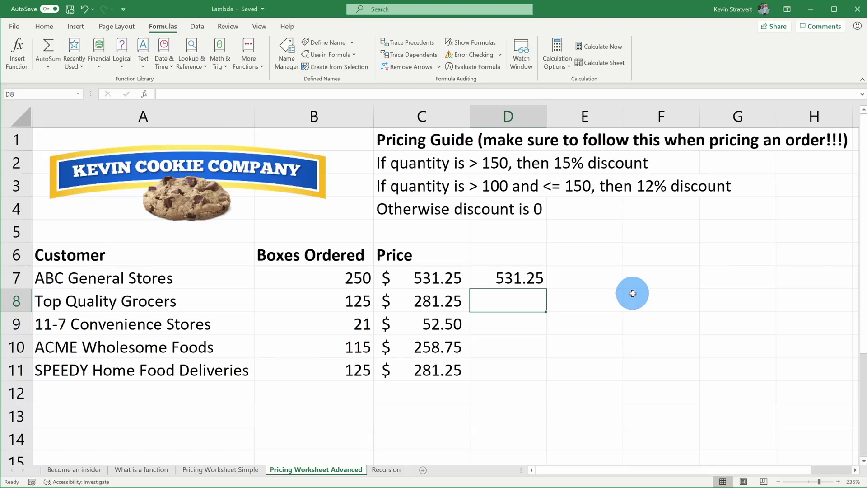
click(526, 277)
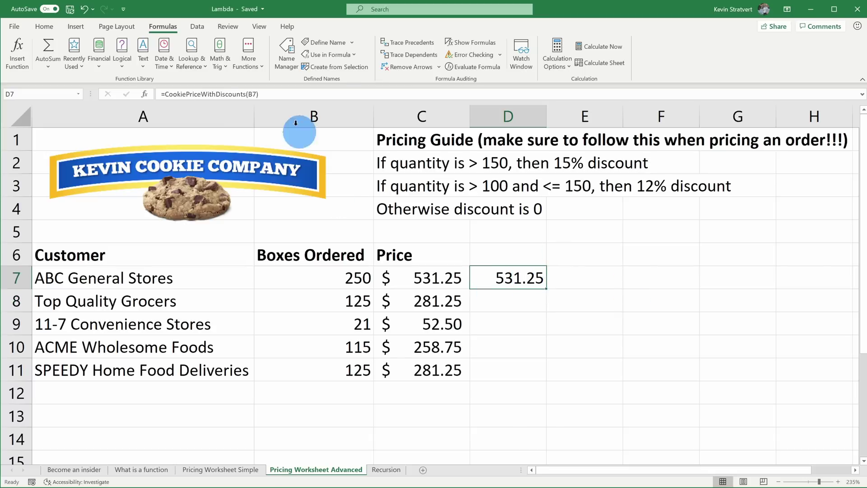
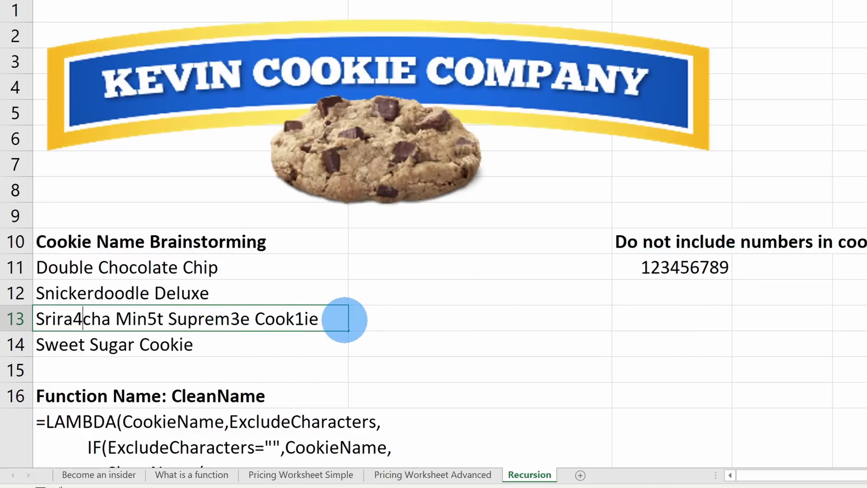
Enter =CleanName(A11,$C$11) in B11 to strip the excluded digits from the first cookie name.
click(418, 267)
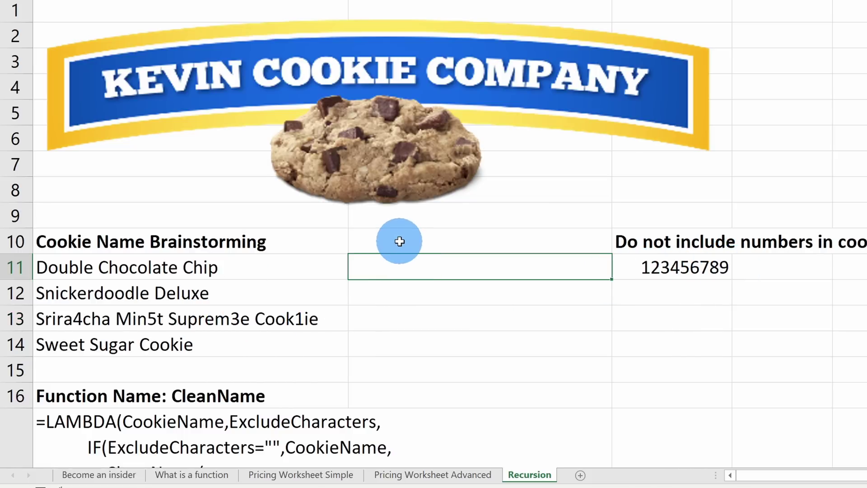
text(=cl)
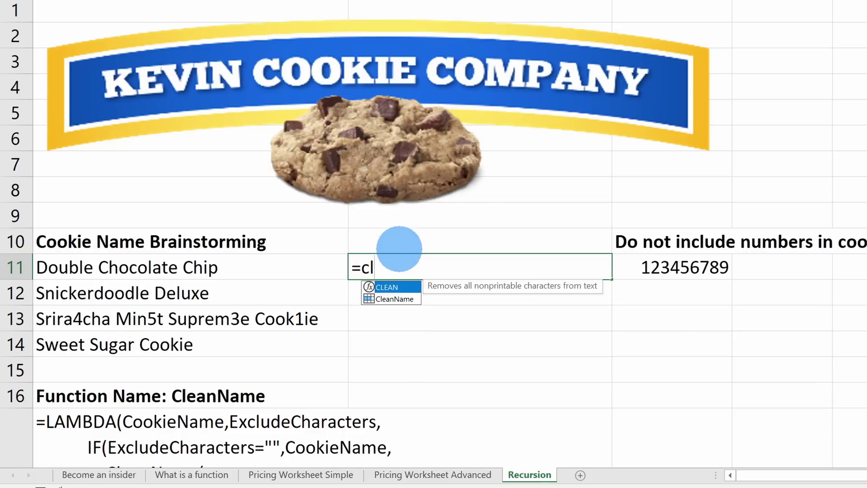
double_click(395, 298)
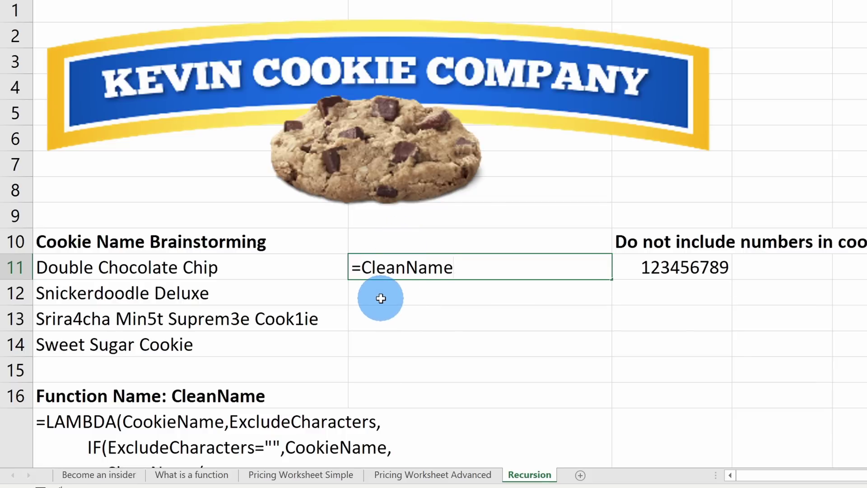
click(252, 271)
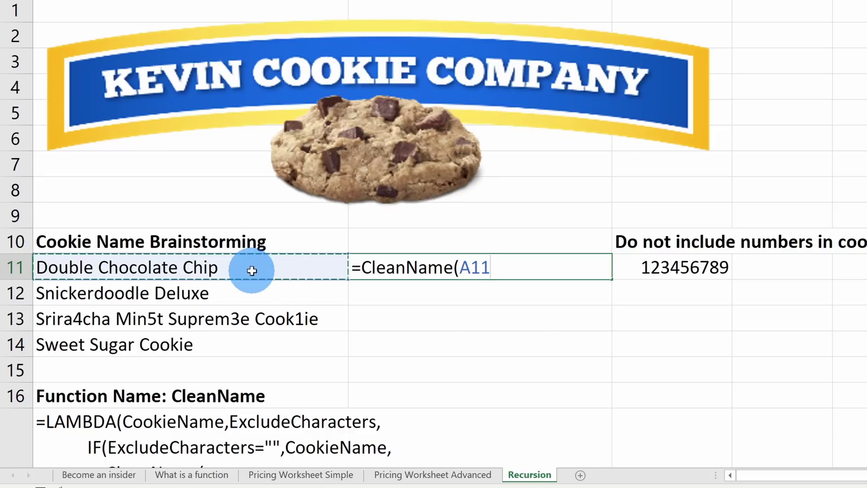
text(,)
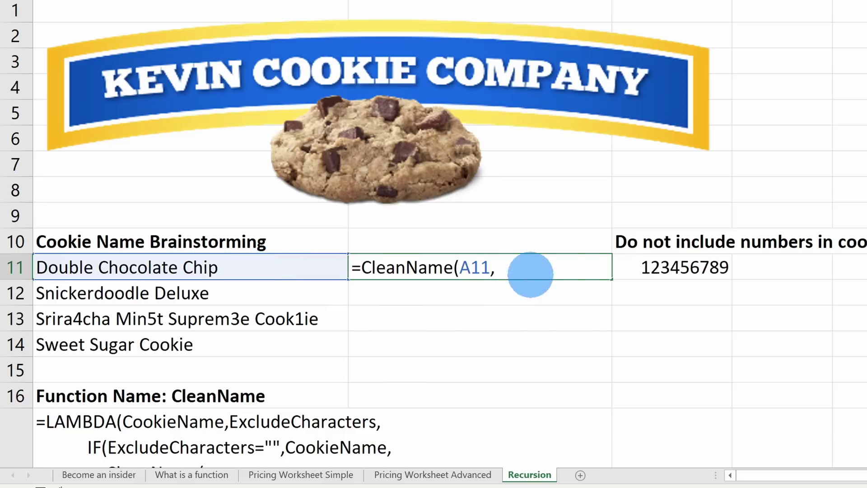
click(669, 270)
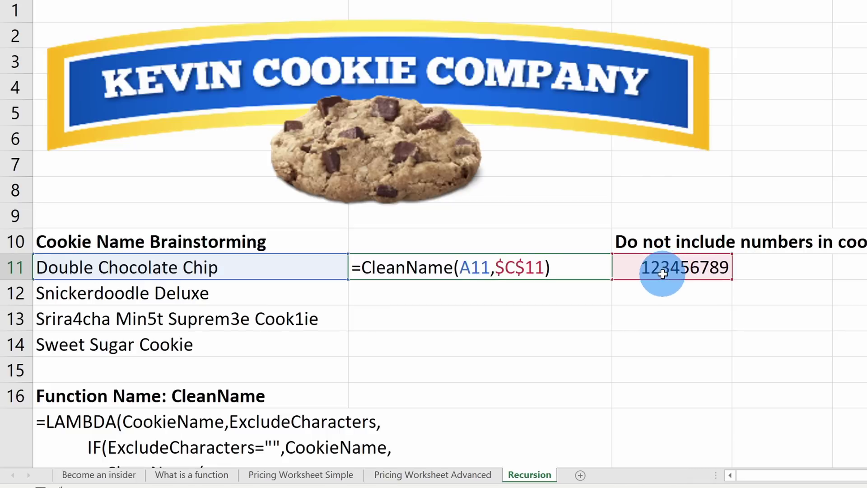
key(Return)
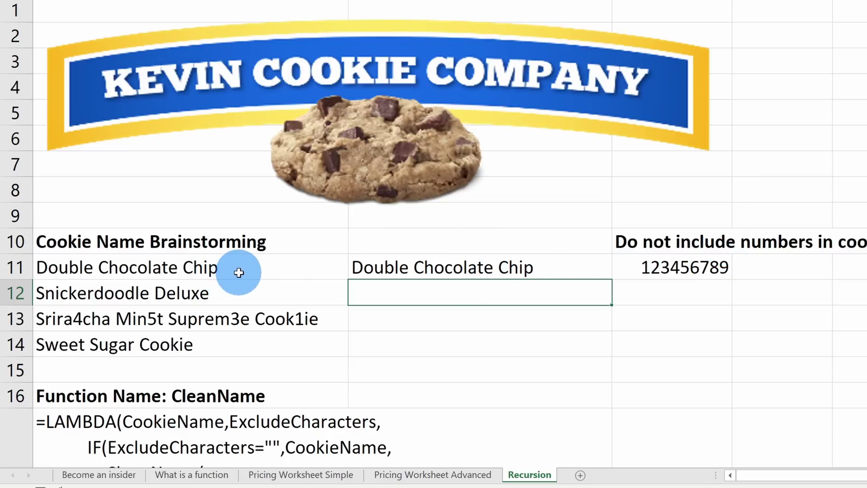
Fill the CleanName formula from B11 down to B14 for the remaining cookie names.
click(404, 267)
drag(610, 279, 605, 354)
click(573, 322)
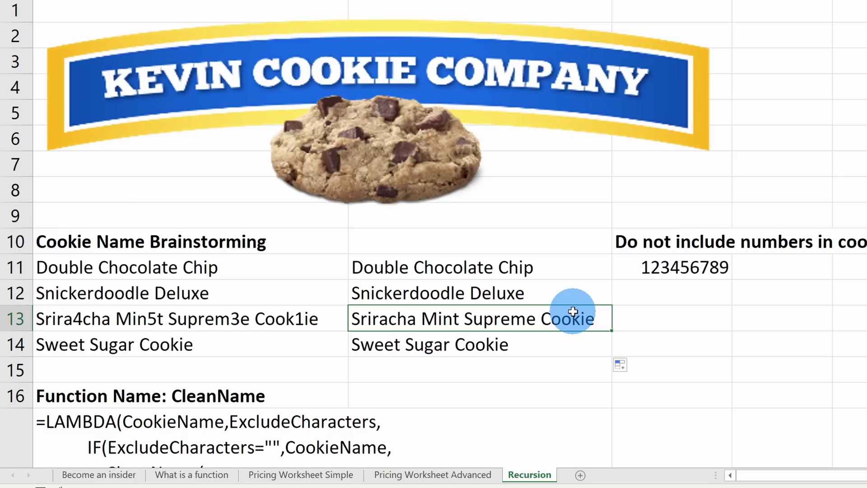
click(627, 180)
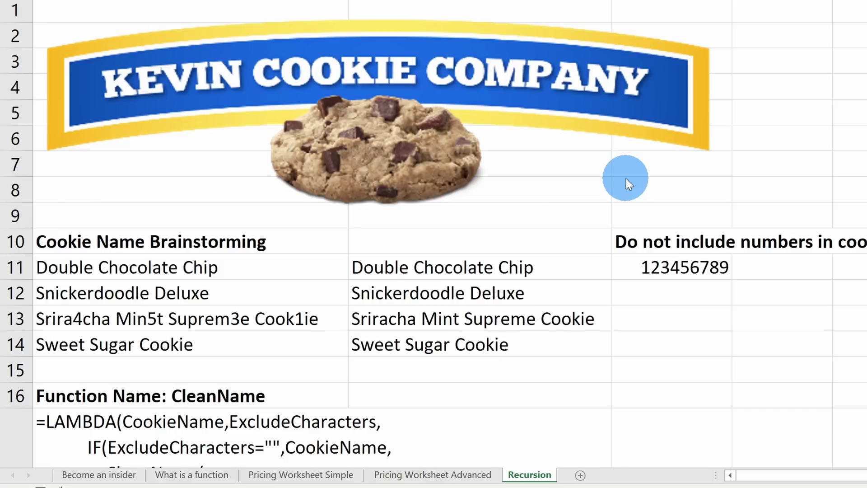
Examine the recursive CleanName LAMBDA definition in A17 against the cookie name in A13 and the excluded characters in C11.
scroll(558, 171, down, 3)
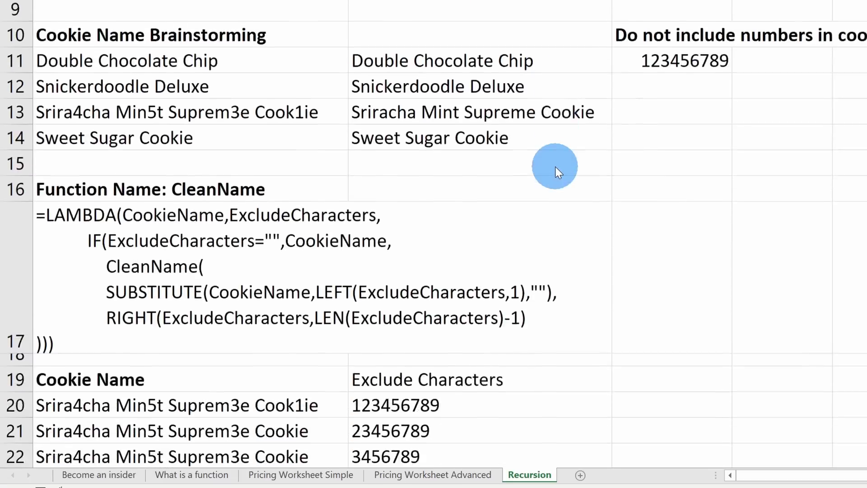
scroll(558, 171, down, 2)
scroll(549, 166, up, 1)
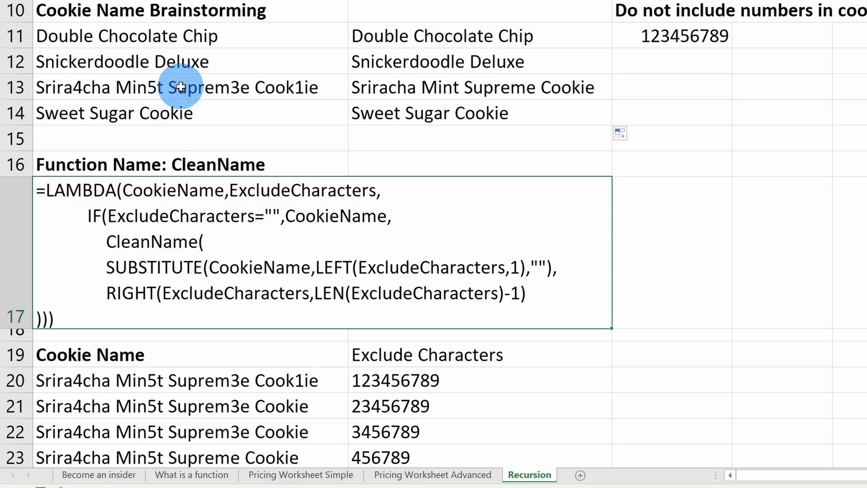
click(197, 87)
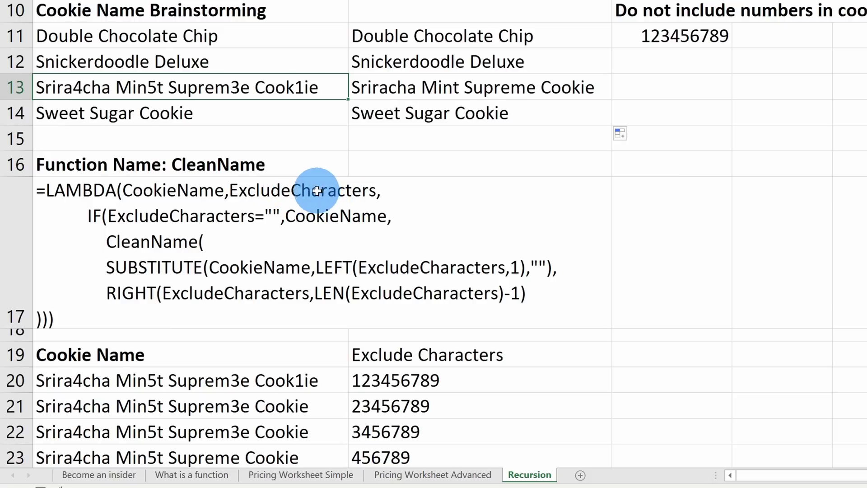
click(655, 38)
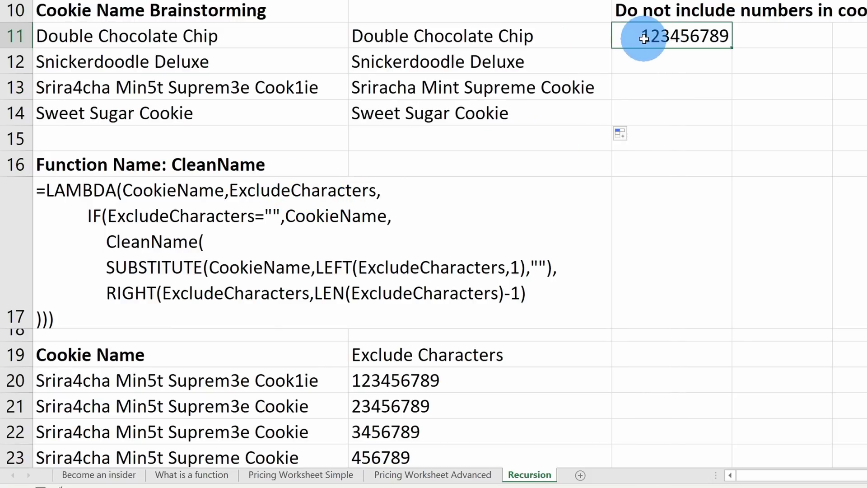
click(161, 235)
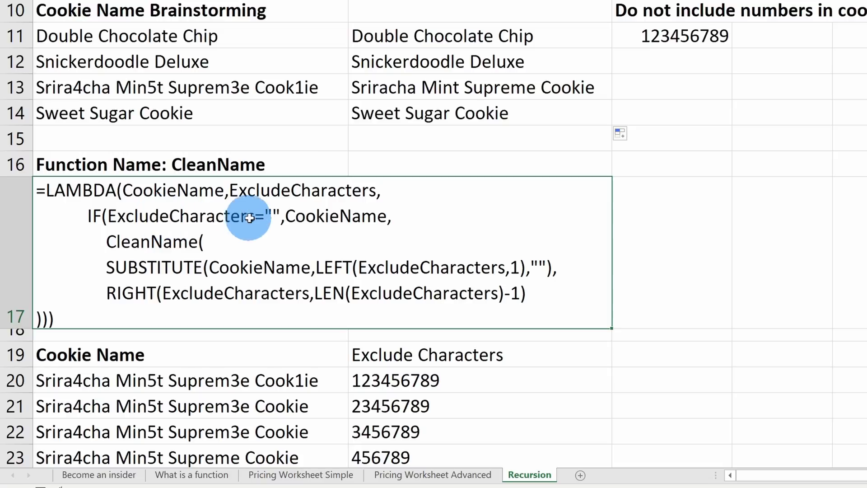
click(690, 34)
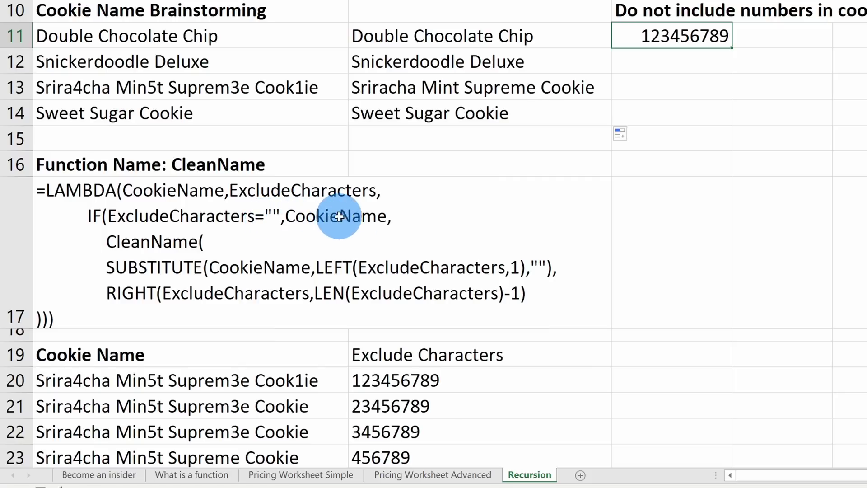
click(240, 88)
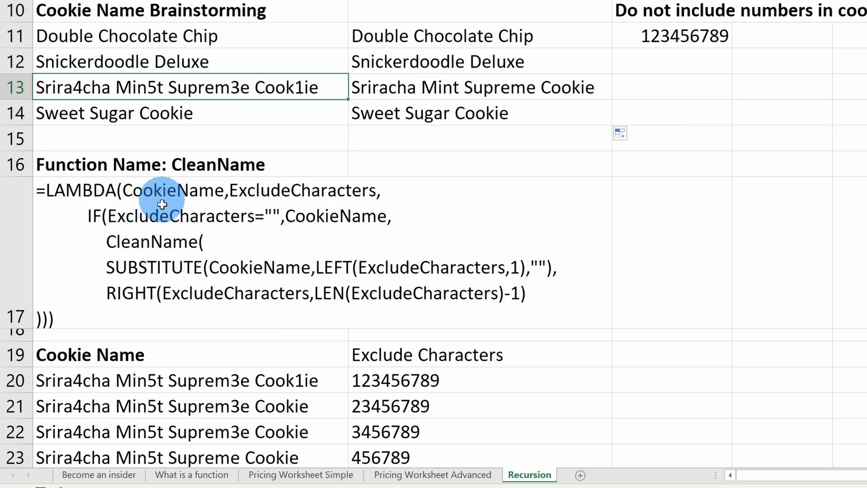
click(173, 266)
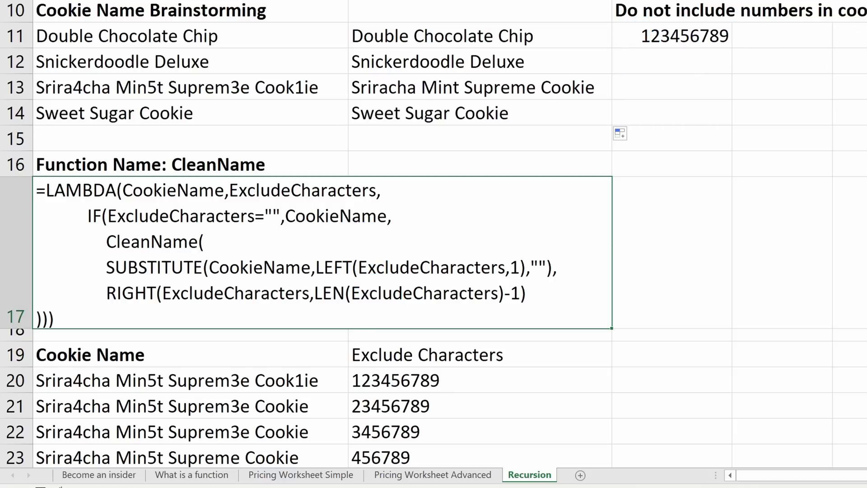
Trace each recursion pass in rows 20 to 29, following the cookie name and remaining exclude characters, and return to the CleanName formula.
scroll(384, 215, down, 3)
scroll(384, 208, up, 2)
scroll(383, 206, down, 2)
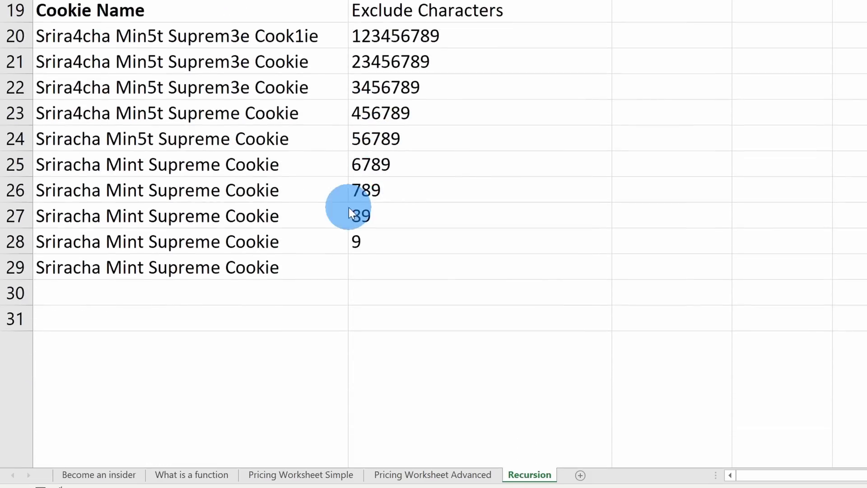
click(283, 35)
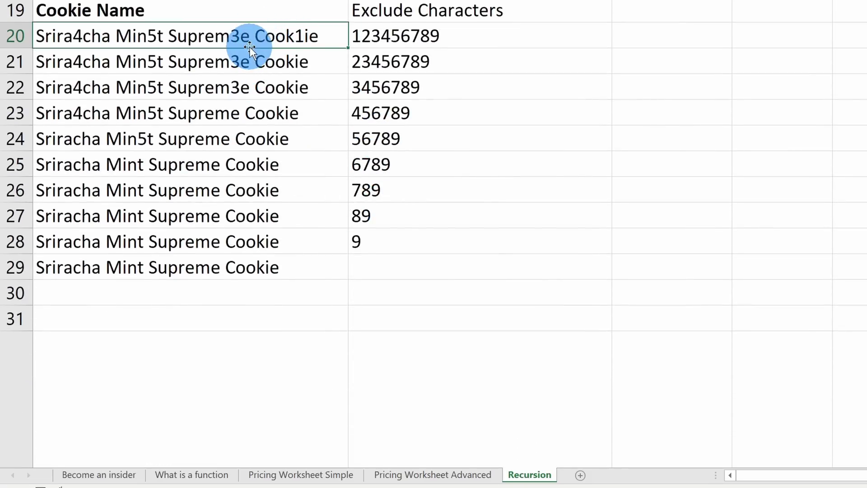
drag(255, 42, 538, 273)
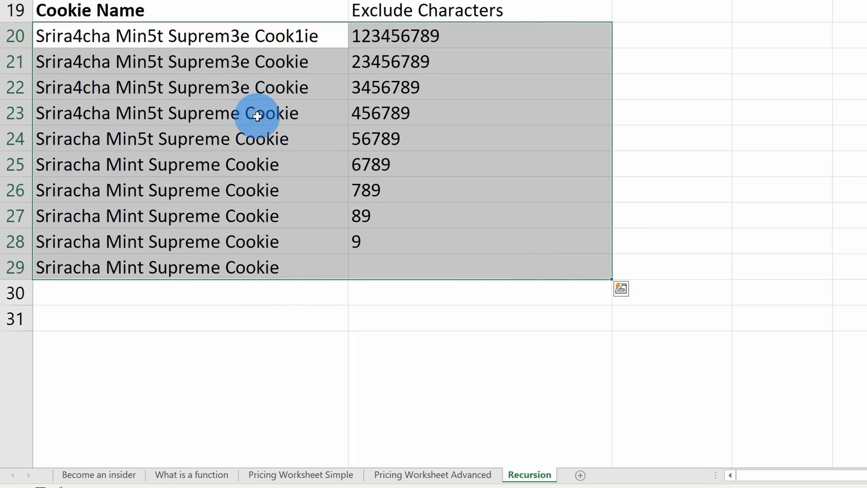
click(228, 41)
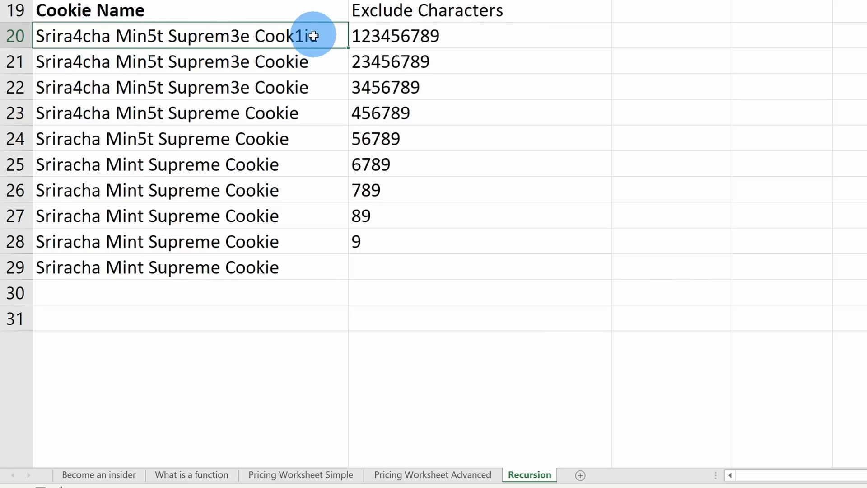
click(330, 62)
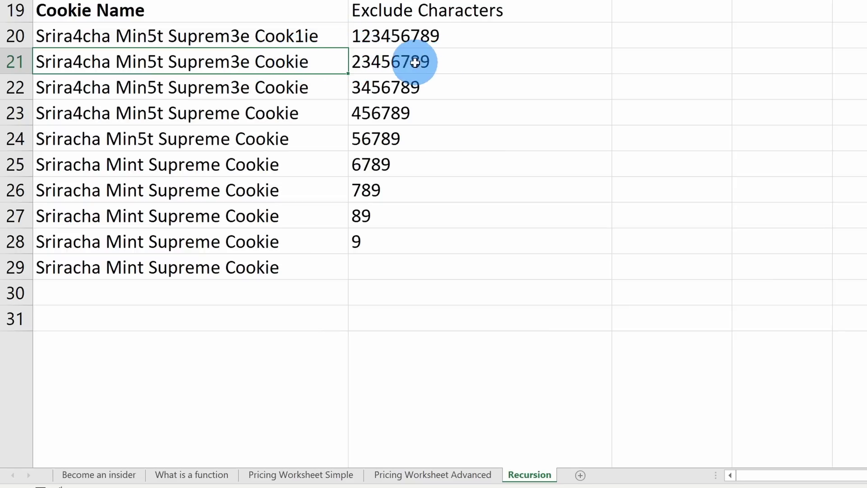
click(306, 88)
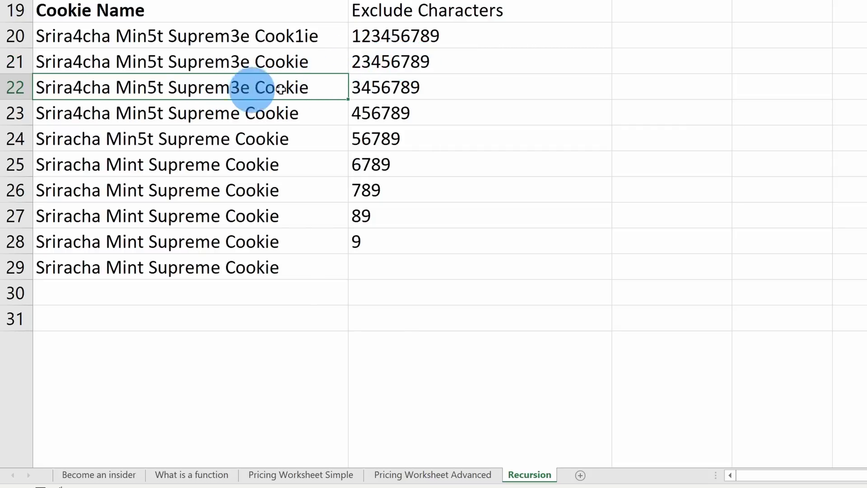
click(381, 85)
click(387, 113)
click(385, 140)
click(386, 165)
click(387, 194)
click(386, 216)
click(385, 231)
click(357, 269)
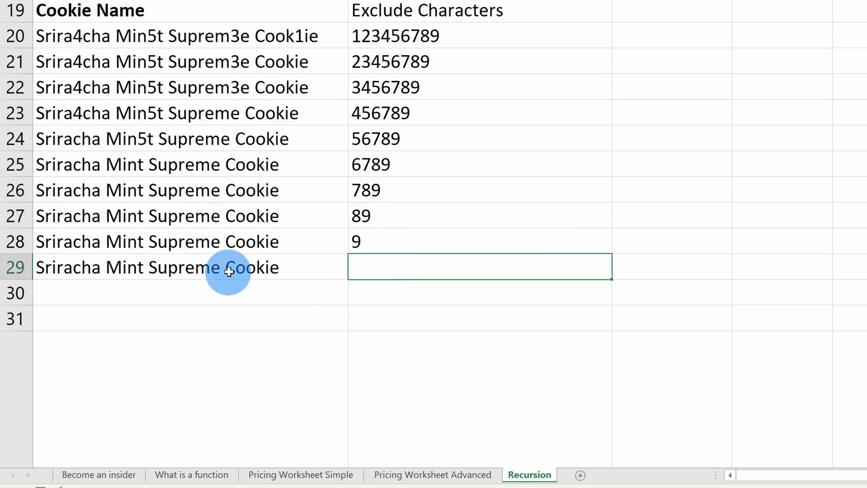
scroll(226, 273, up, 2)
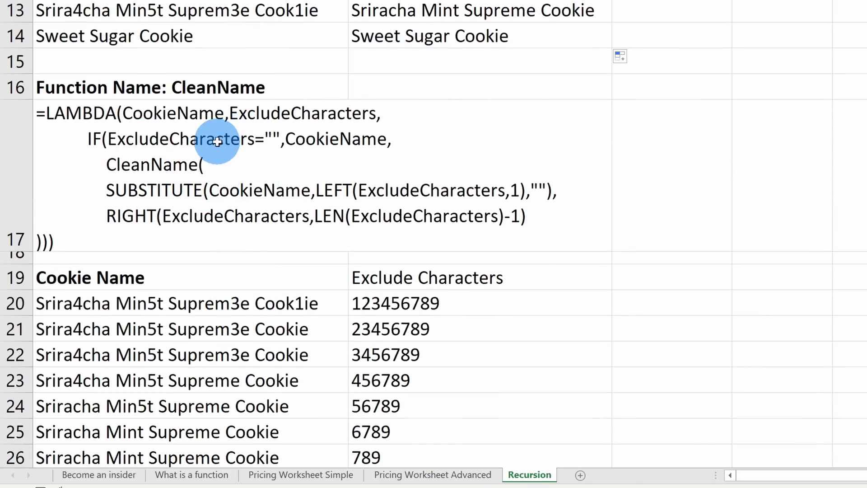
scroll(298, 230, up, 2)
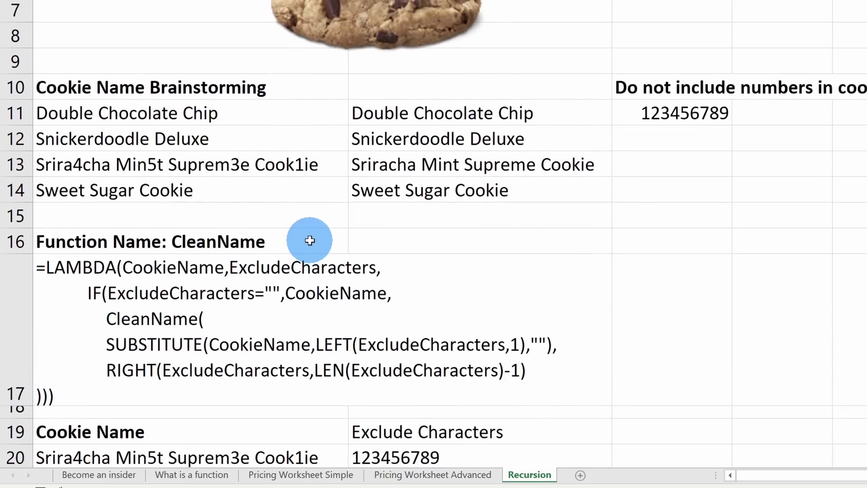
scroll(310, 240, up, 1)
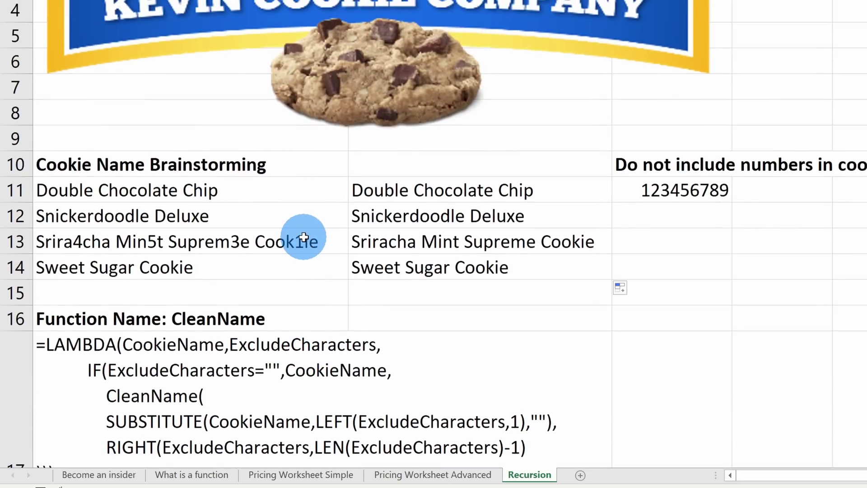